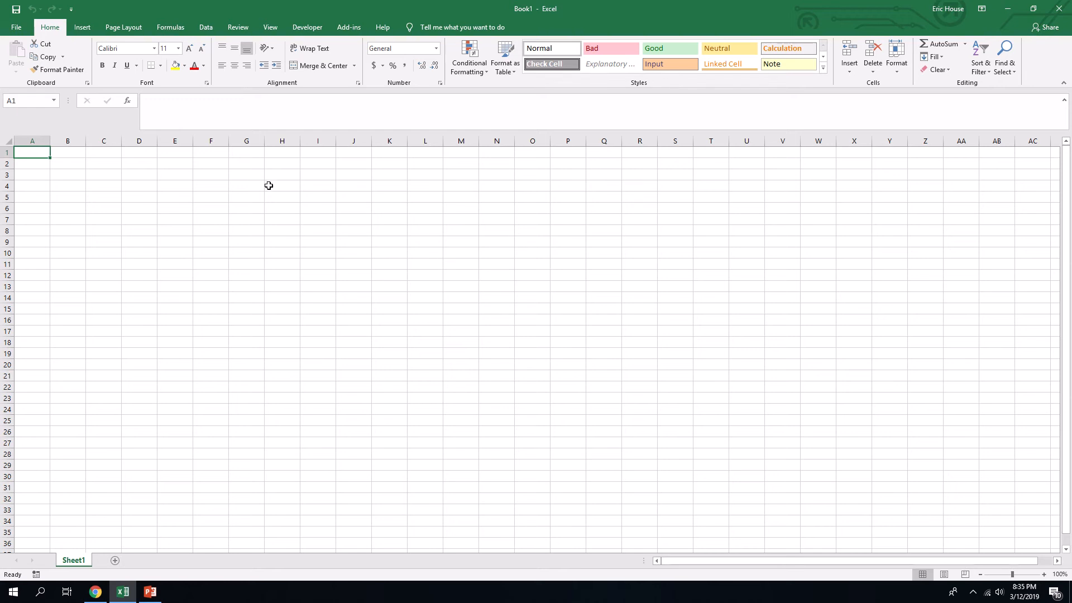
- Save the blank workbook in the Documents folder under the file name Ex5 Options
click(16, 27)
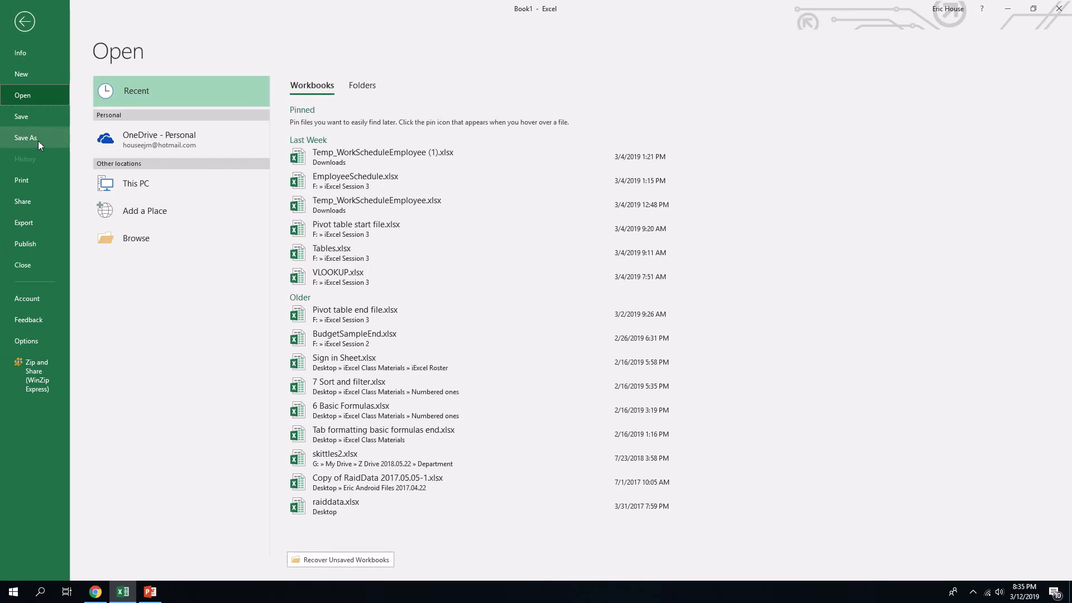
click(38, 140)
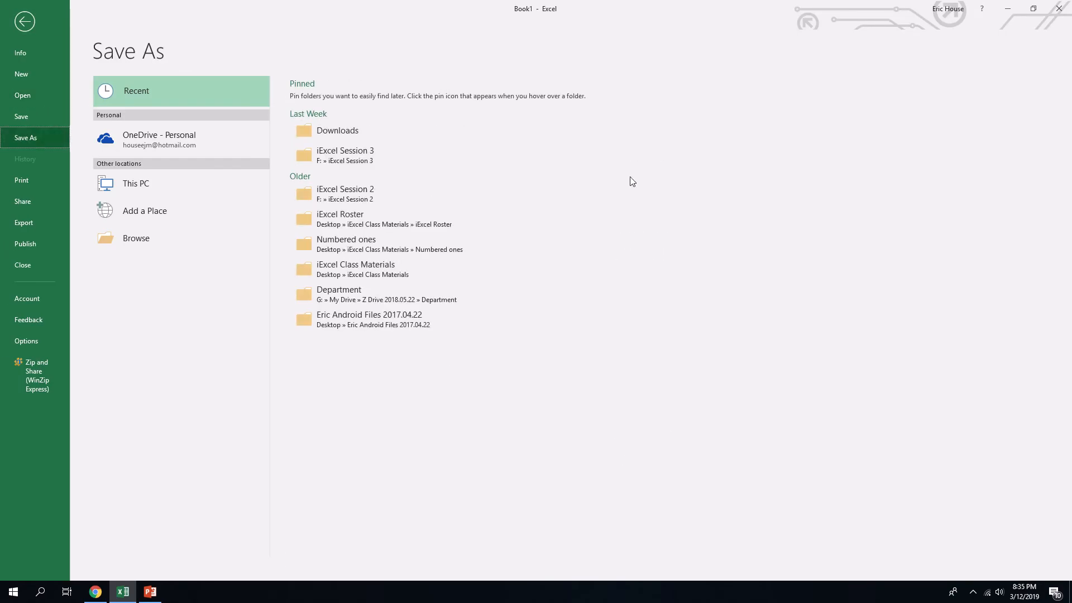
click(143, 244)
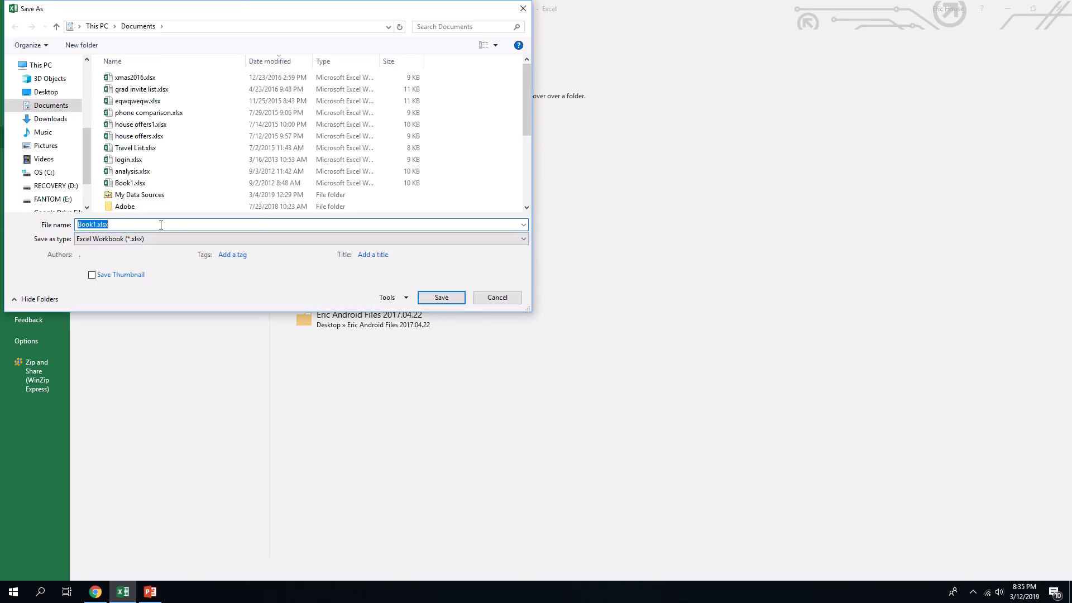
text(Ex)
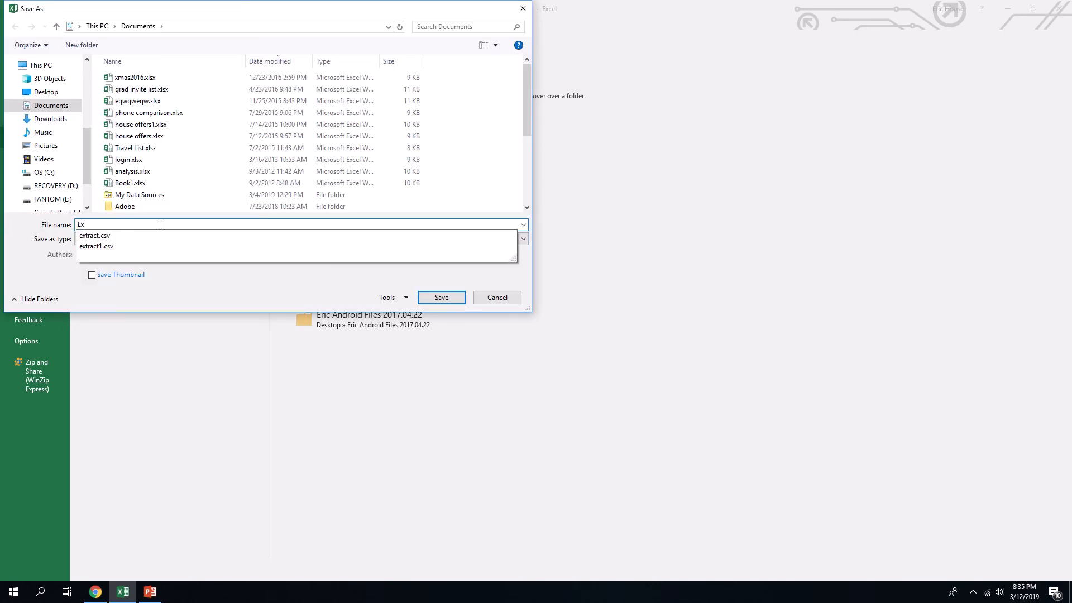
text(5 Options)
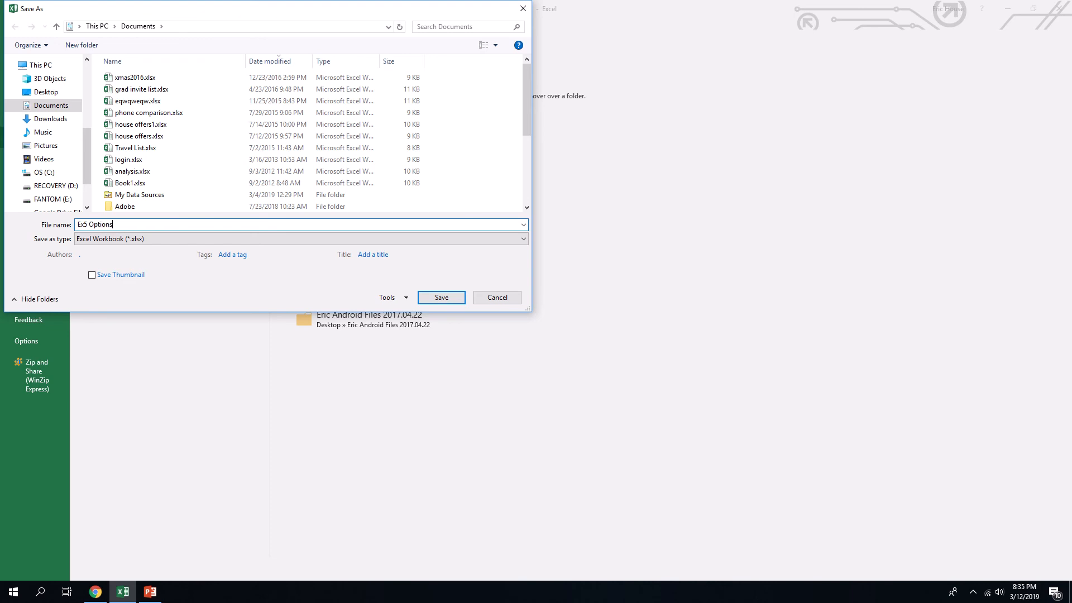
key(Return)
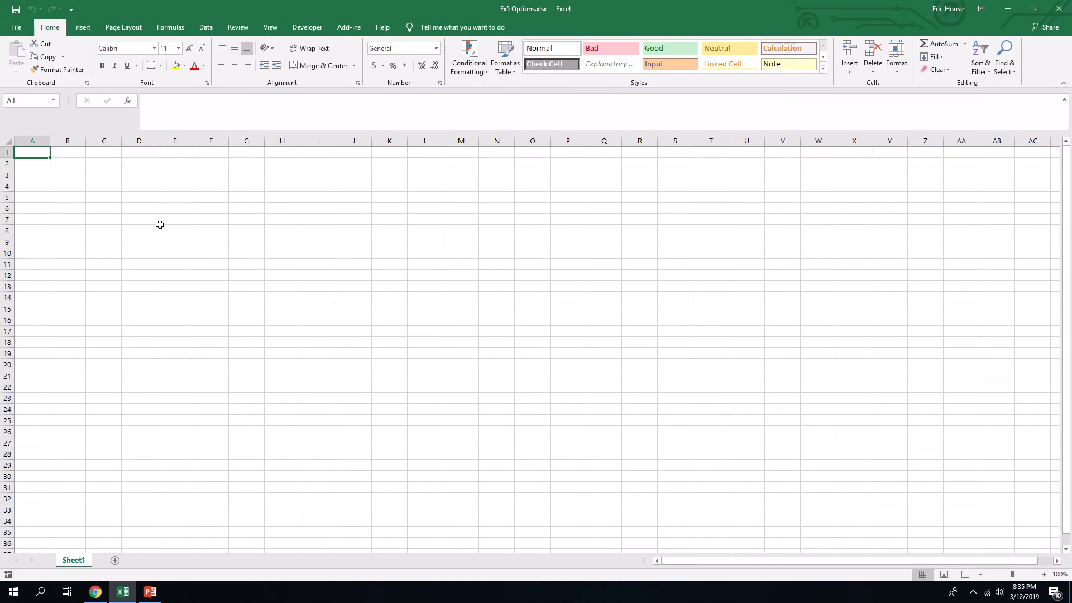
- Merge and center cells A1:G1 and enter the title GWW
ctrl+scroll(160, 225, up, 4)
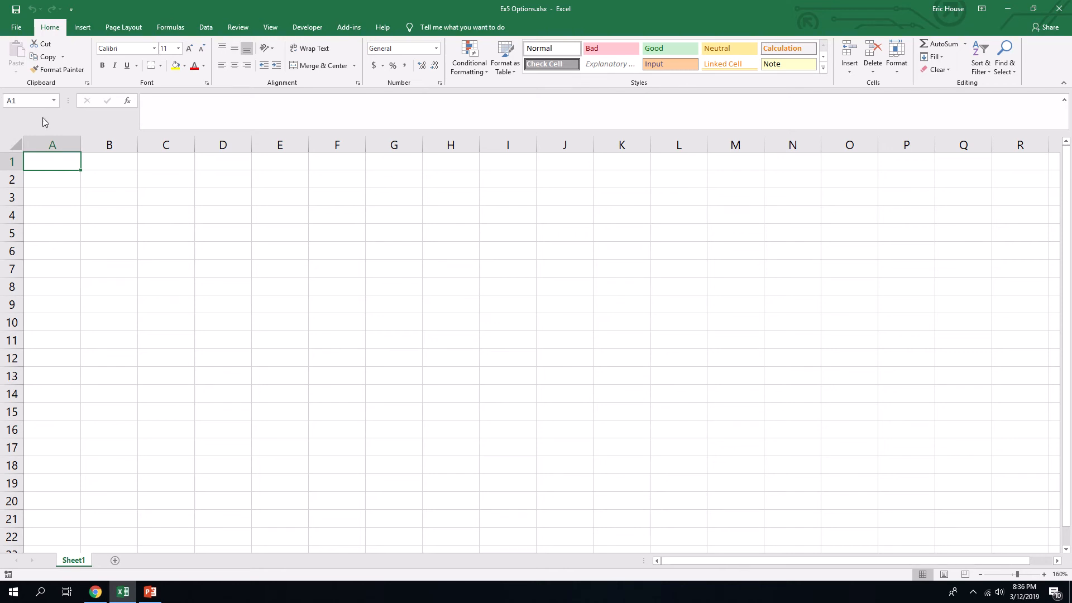
drag(52, 160, 406, 162)
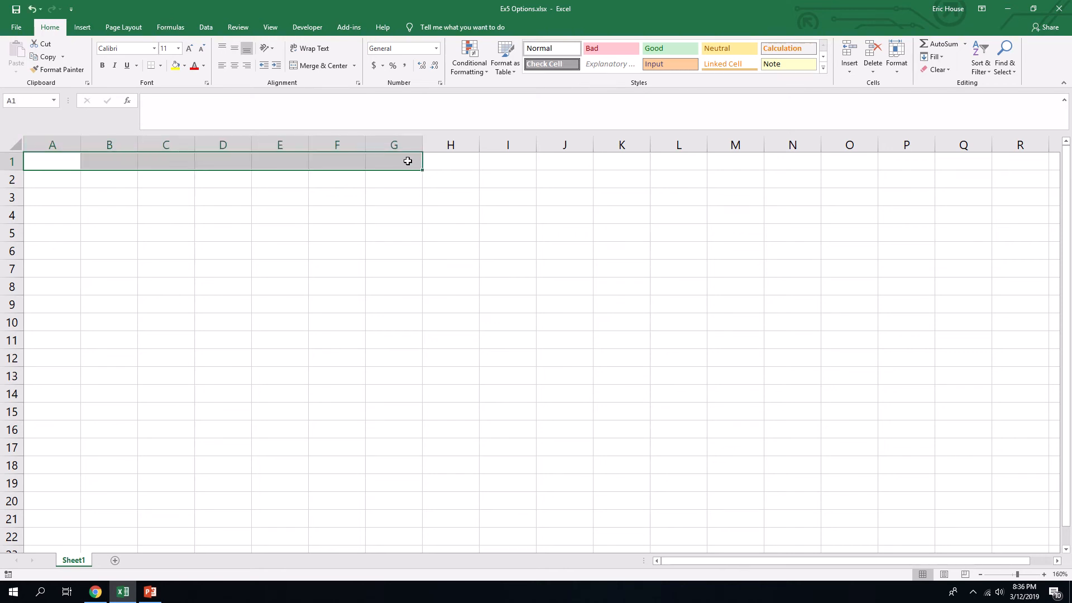
click(322, 65)
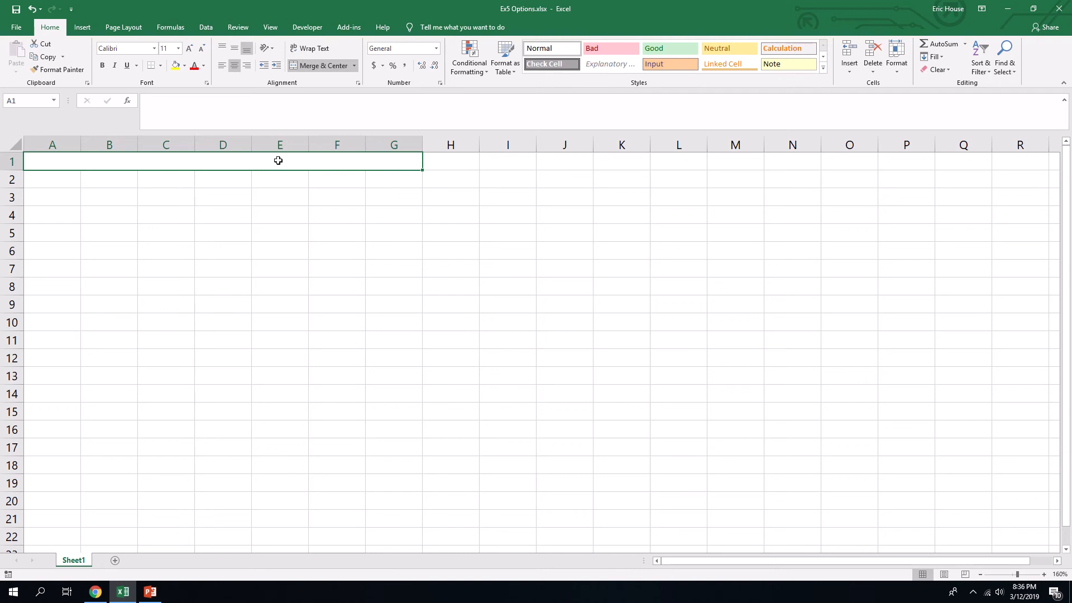
text(GWW)
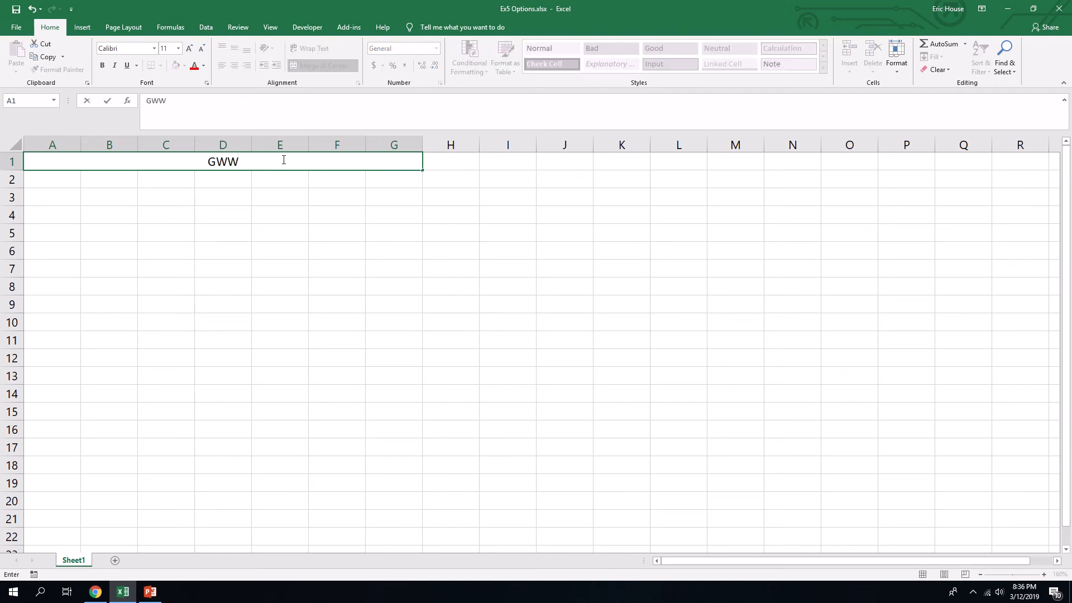
- Merge and center cells A2:G2 and enter the subtitle Loan Options
drag(50, 173, 391, 184)
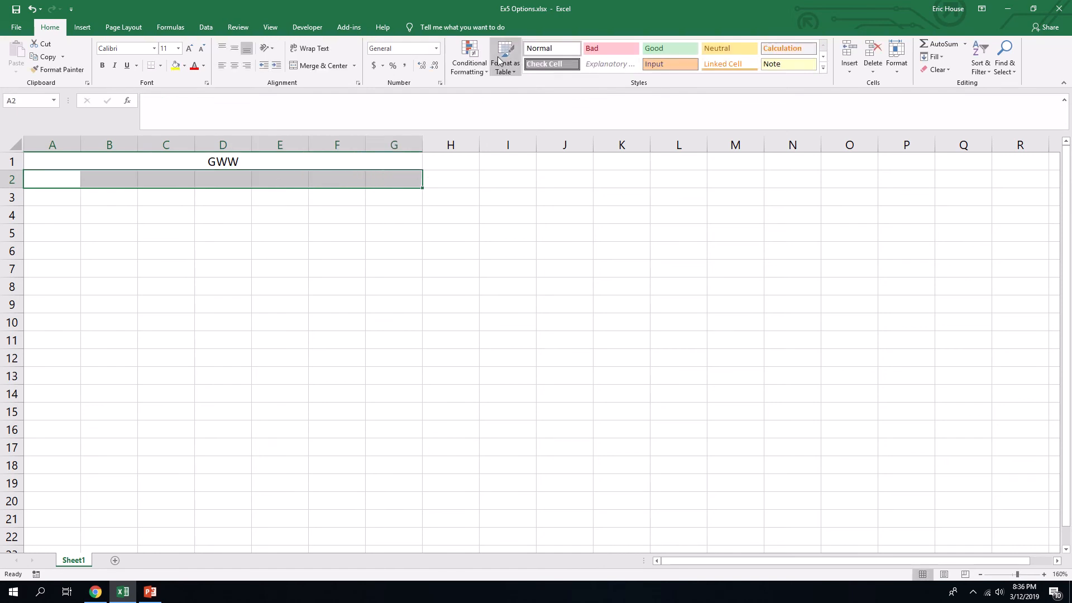
click(338, 65)
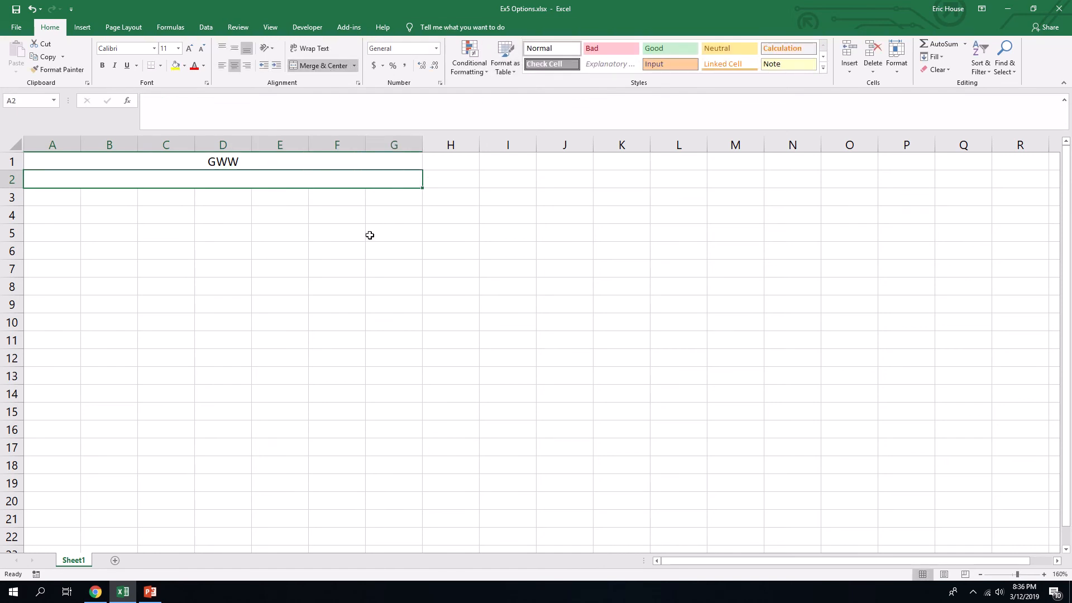
text(Loan Options)
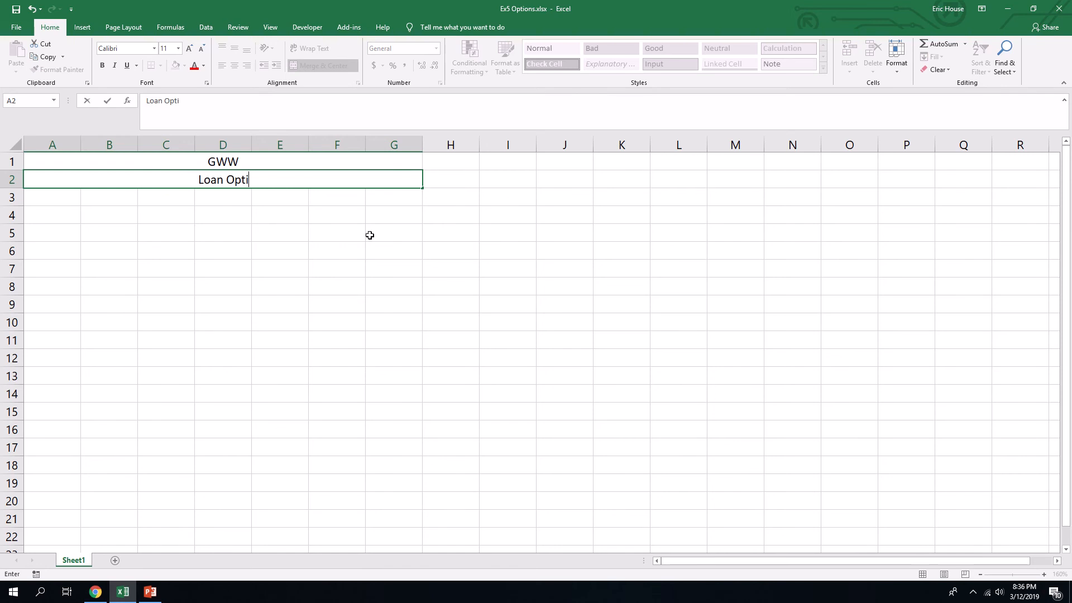
key(Return)
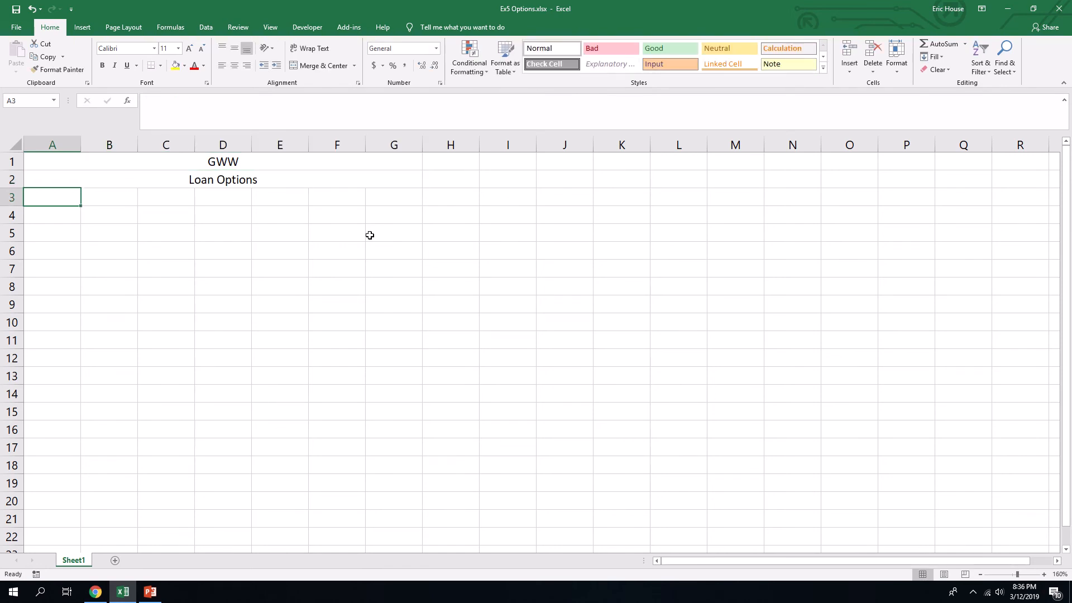
- Enter the column headings Loan Source in A4 and Loan Amount in B4
click(42, 220)
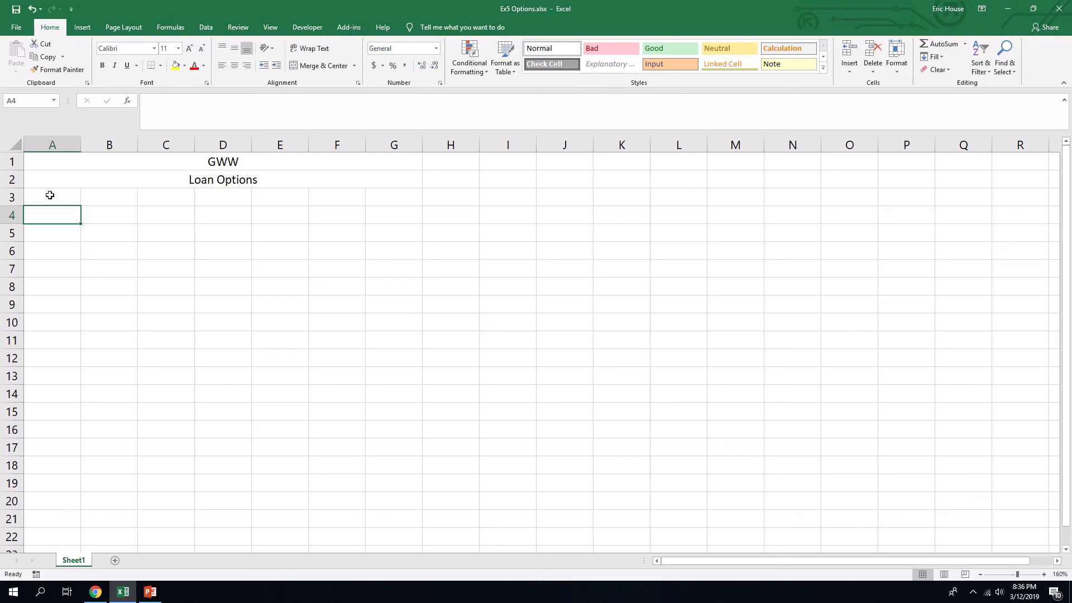
text(Loan S)
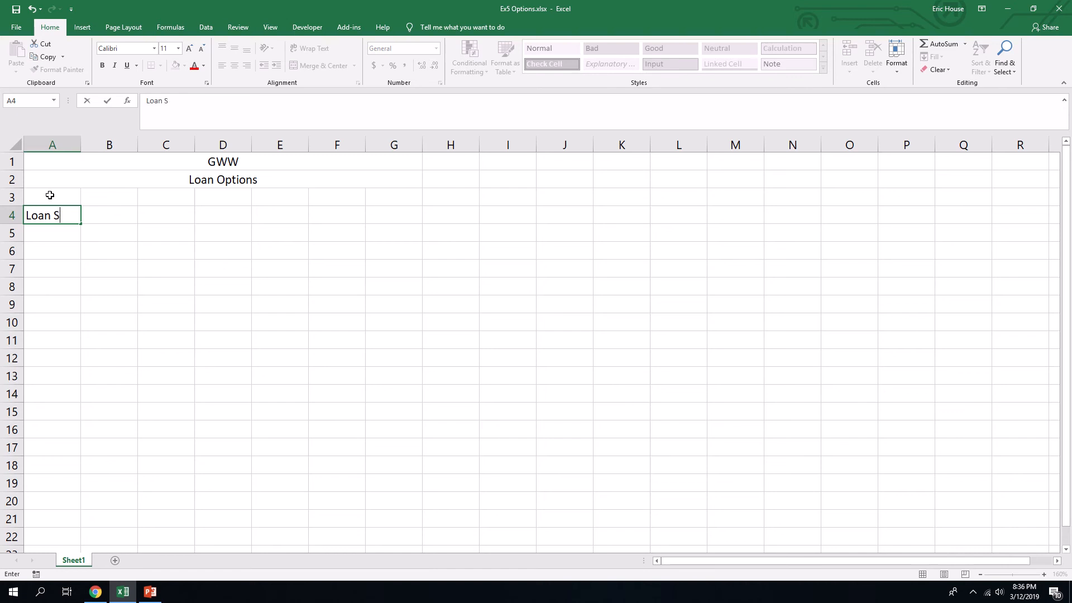
text(ource)
key(Tab)
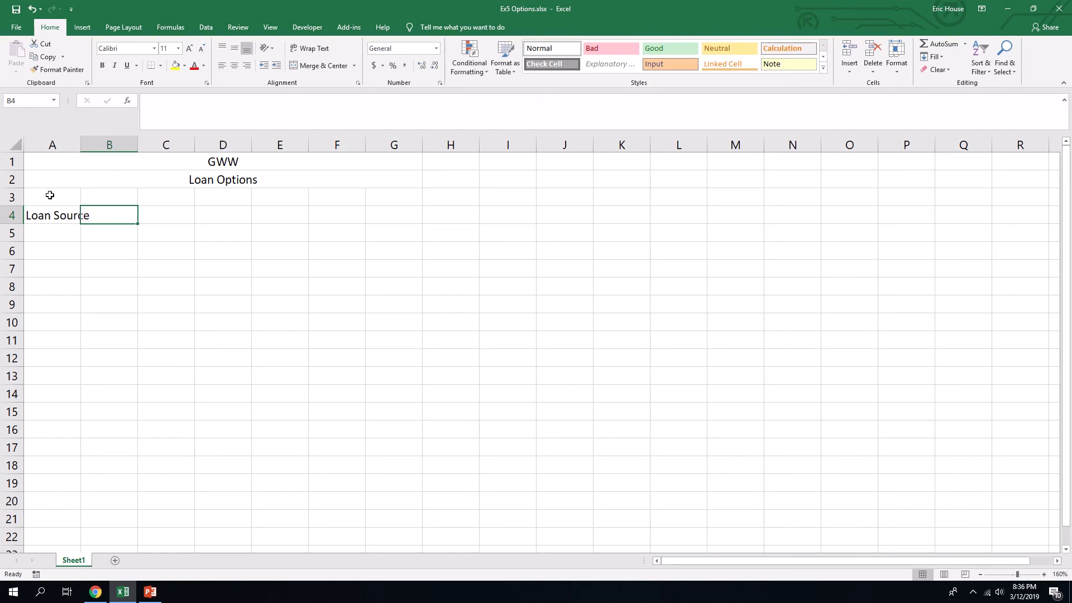
text(Loan )
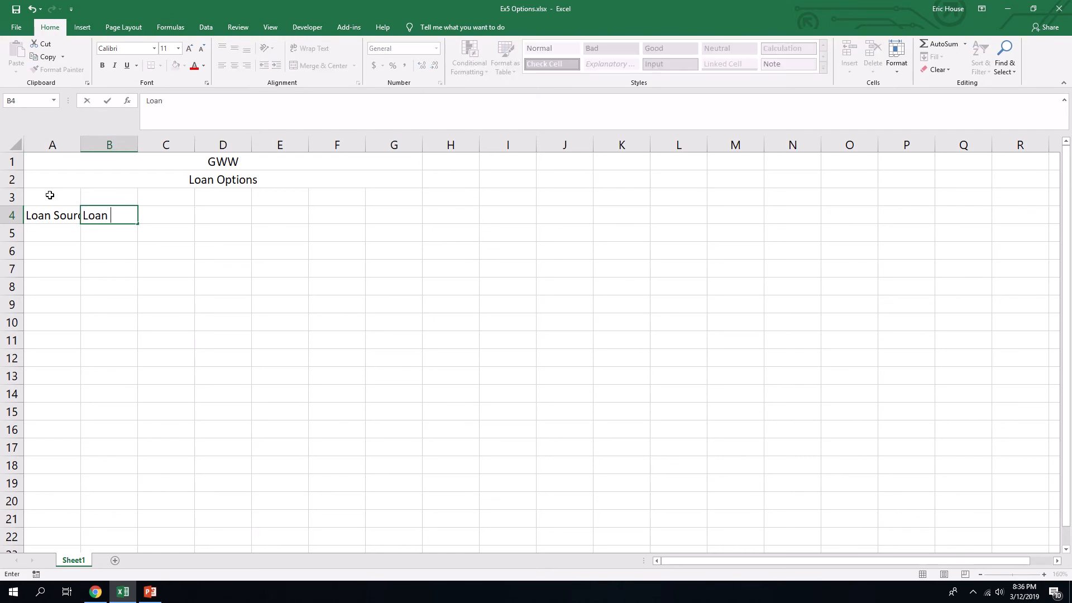
text(Amount)
key(Tab)
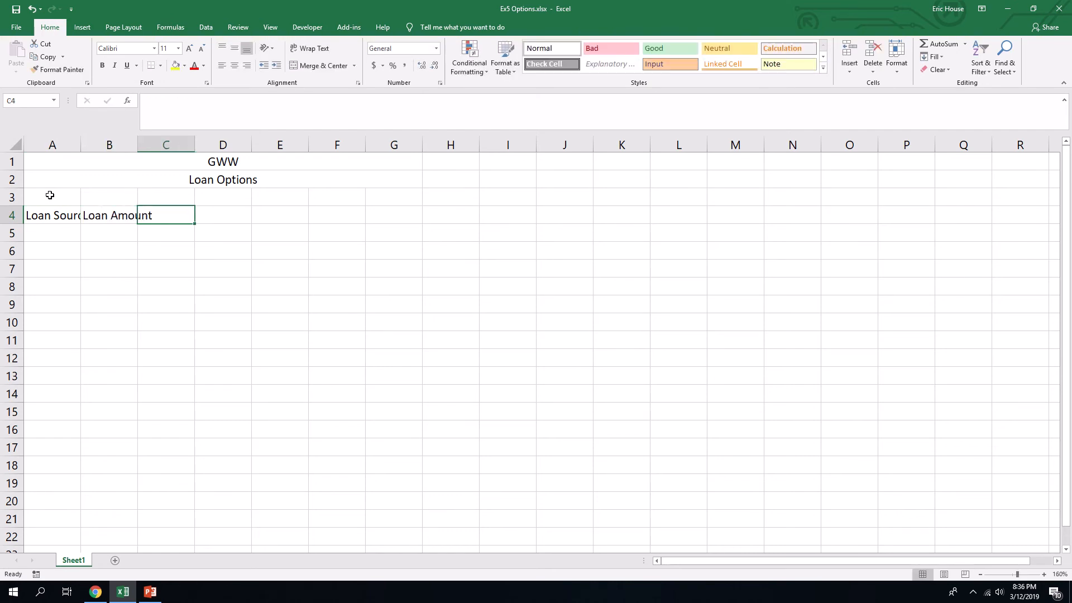
- Continue the row 4 headings with Interest Rate in C4, # Payments in D4 and Monthly Payment in E4
text(Interest)
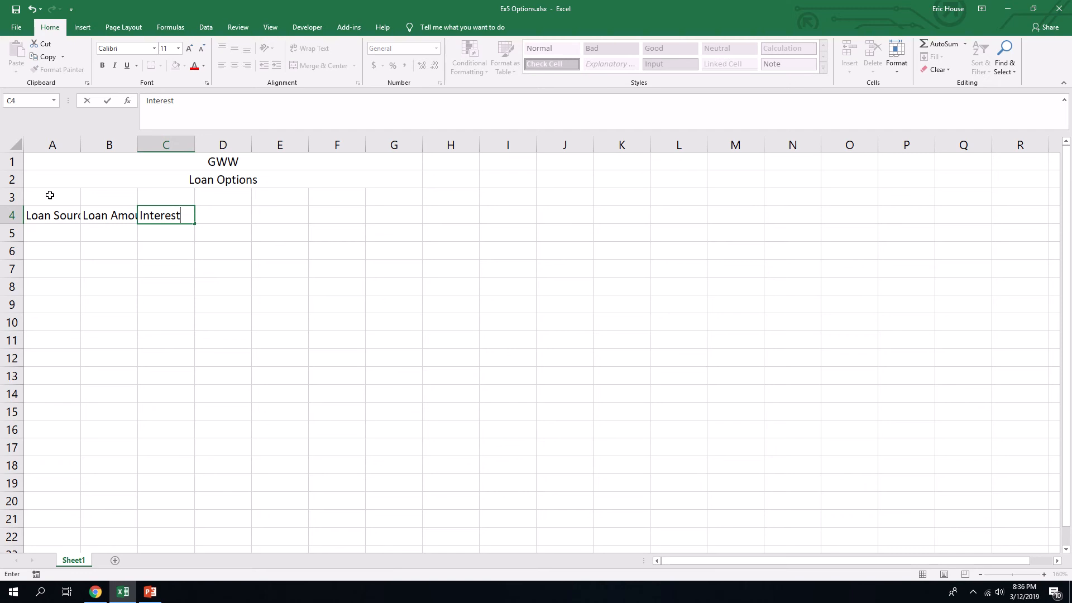
text( Rate)
key(Tab)
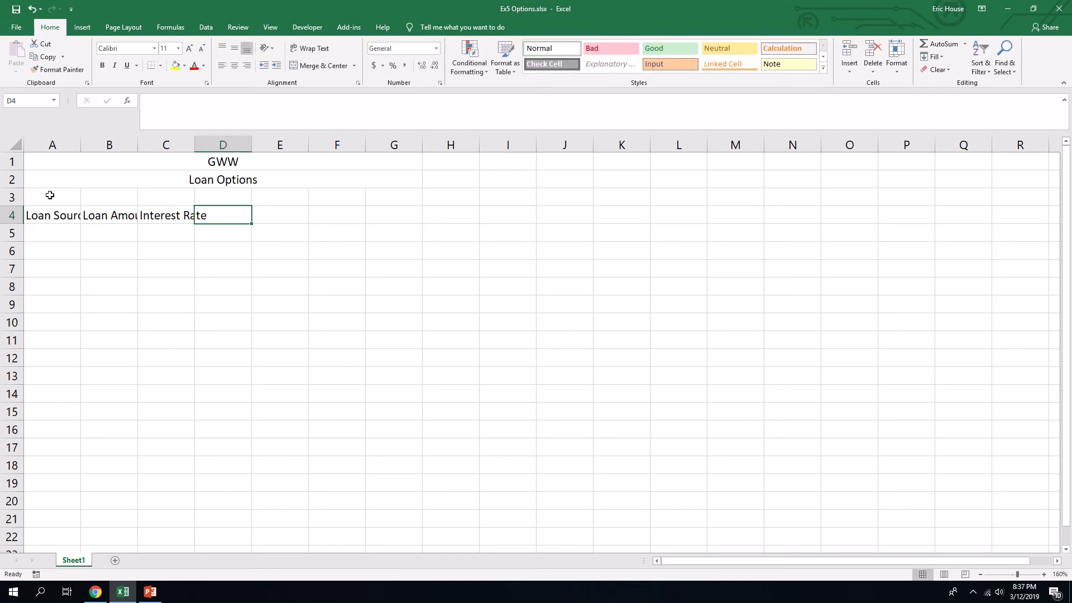
text(# Payments)
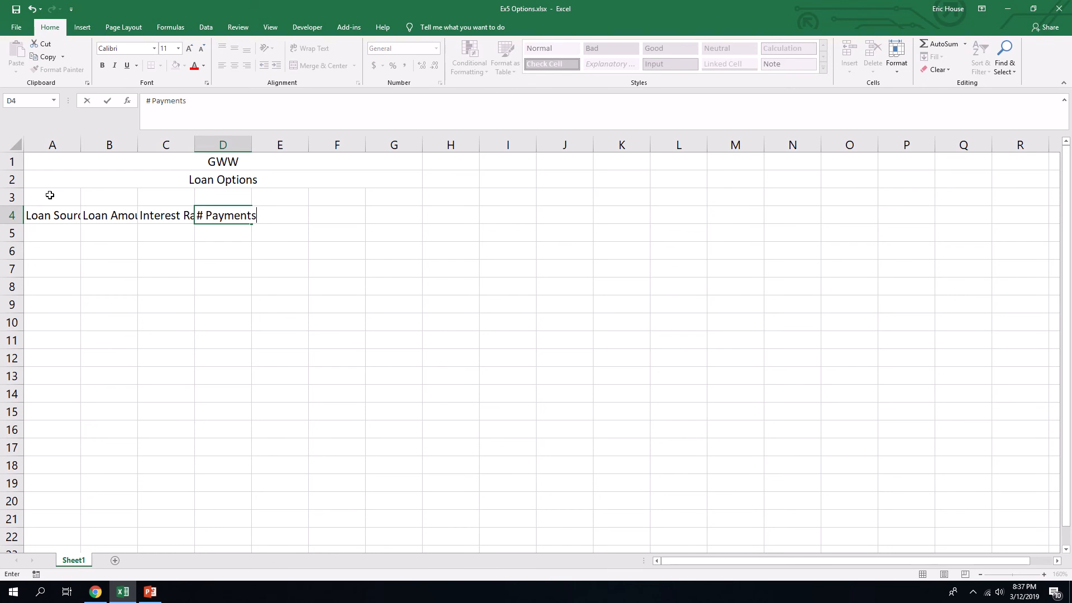
key(Tab)
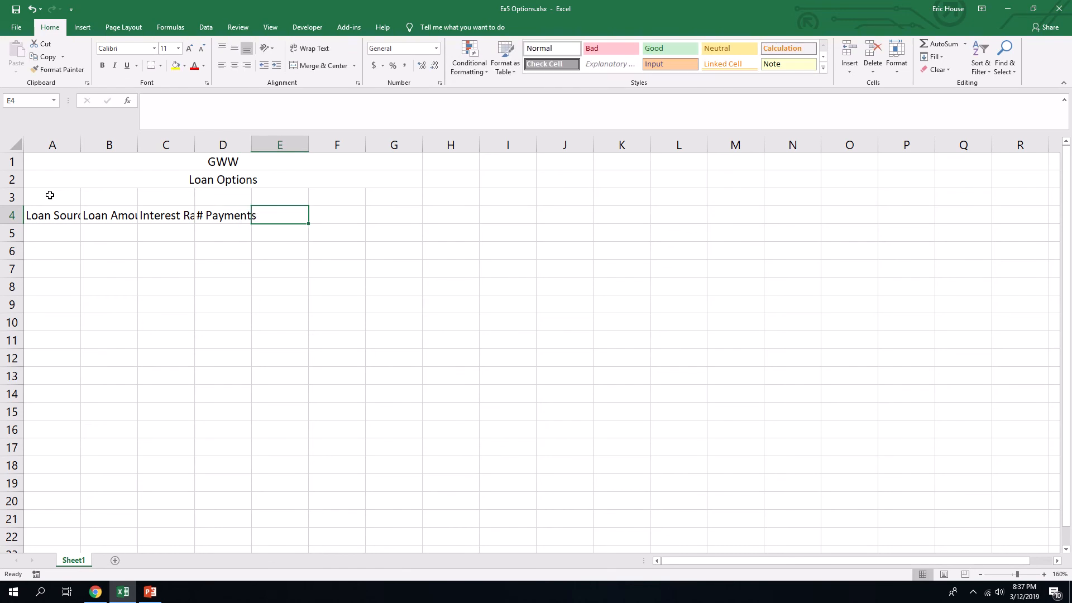
text(Monthly )
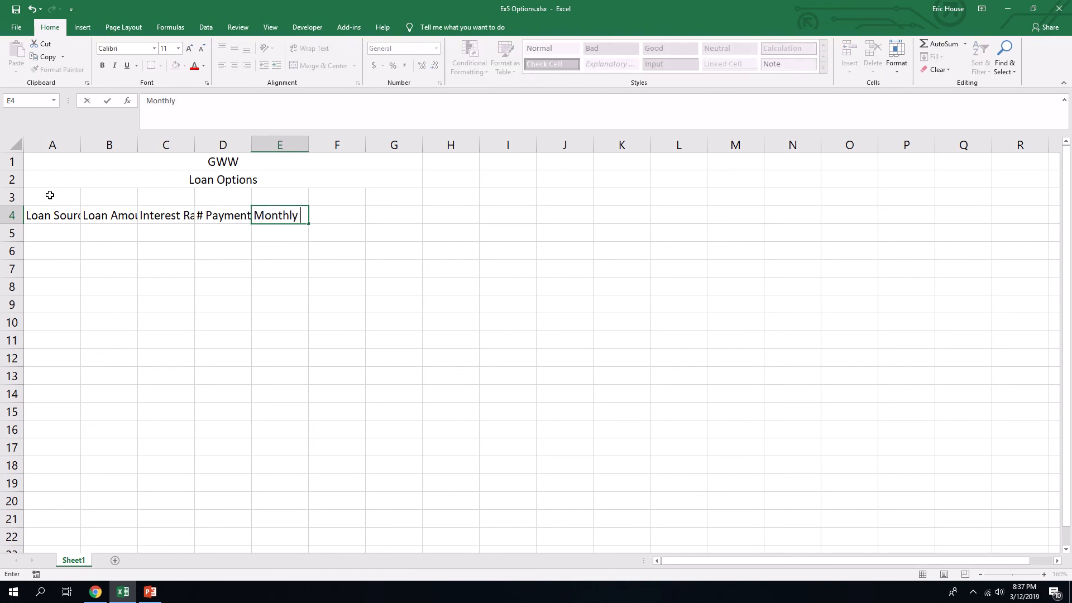
text(Payment)
key(Tab)
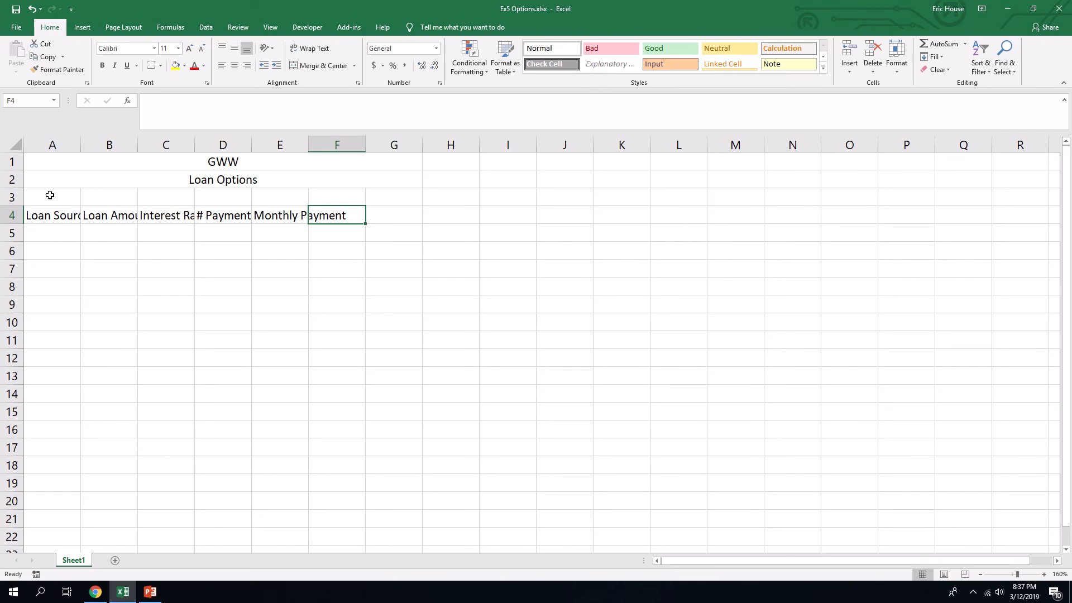
- Enter the column heading Total Payments in F4
text(Tot)
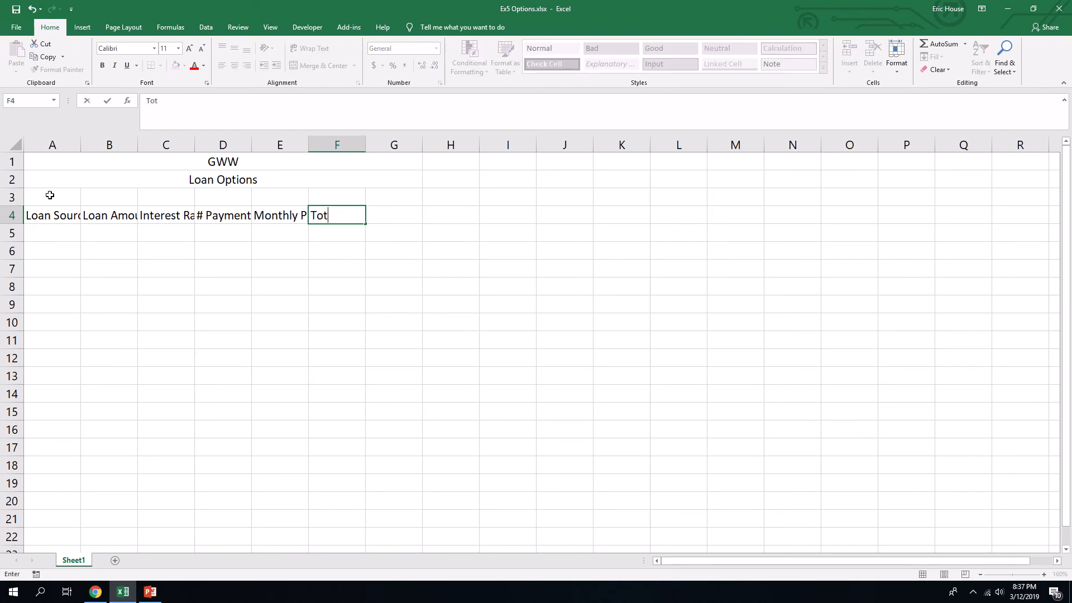
text(al)
key(alt)
key(p)
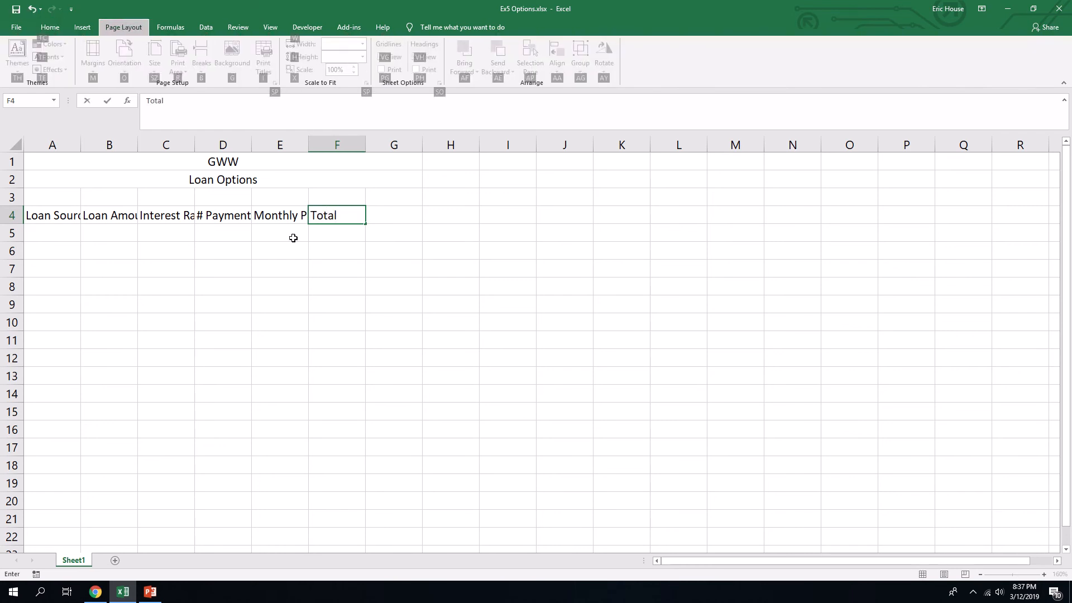
click(352, 218)
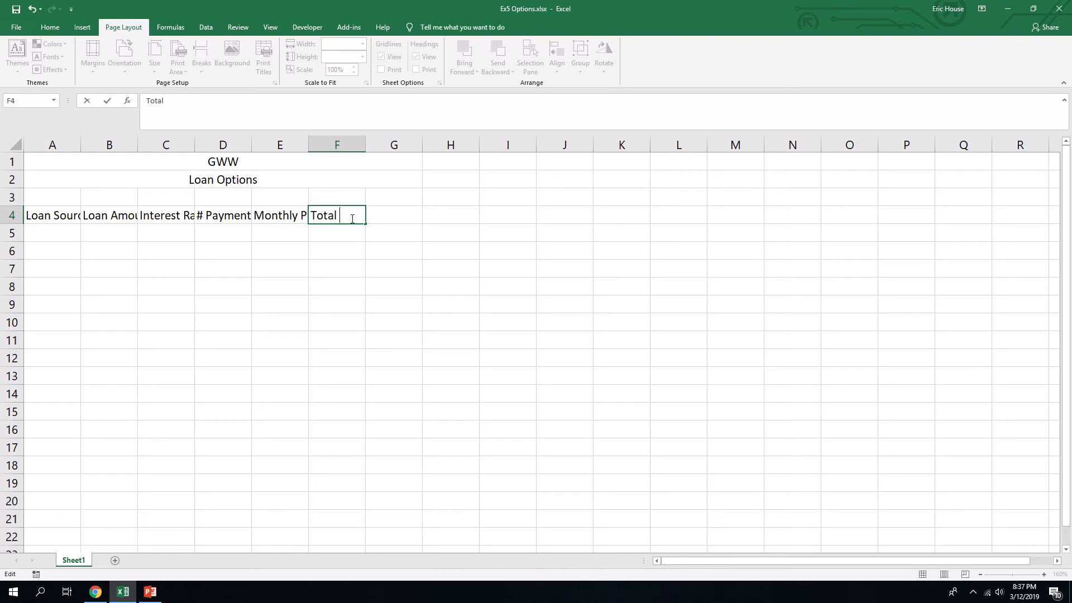
text(Payments)
key(Tab)
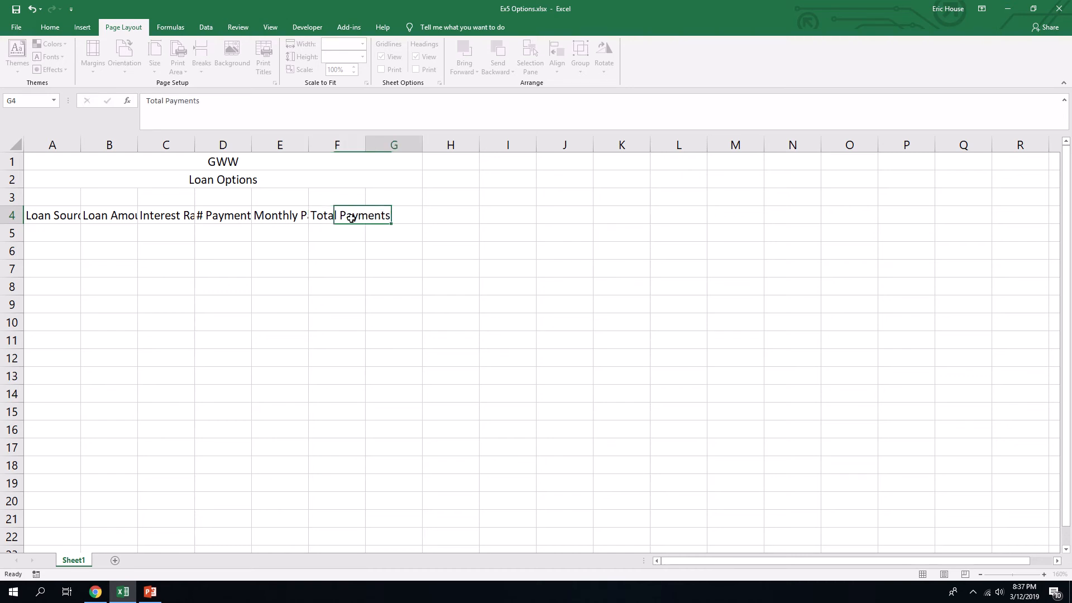
- Enter the column heading Total Interest in G4
text(To)
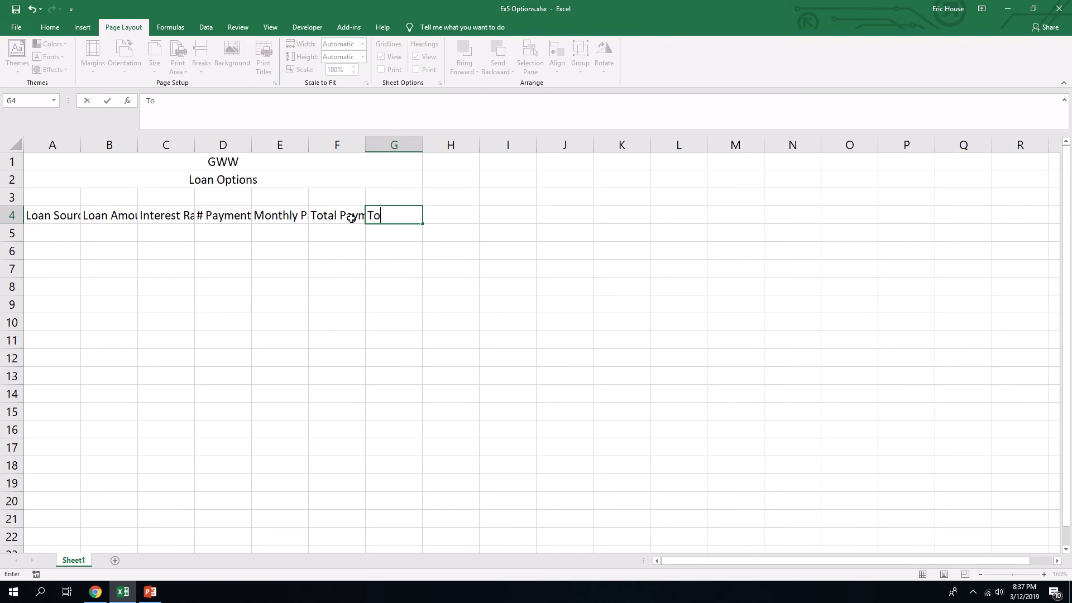
text(tal Interest)
click(339, 224)
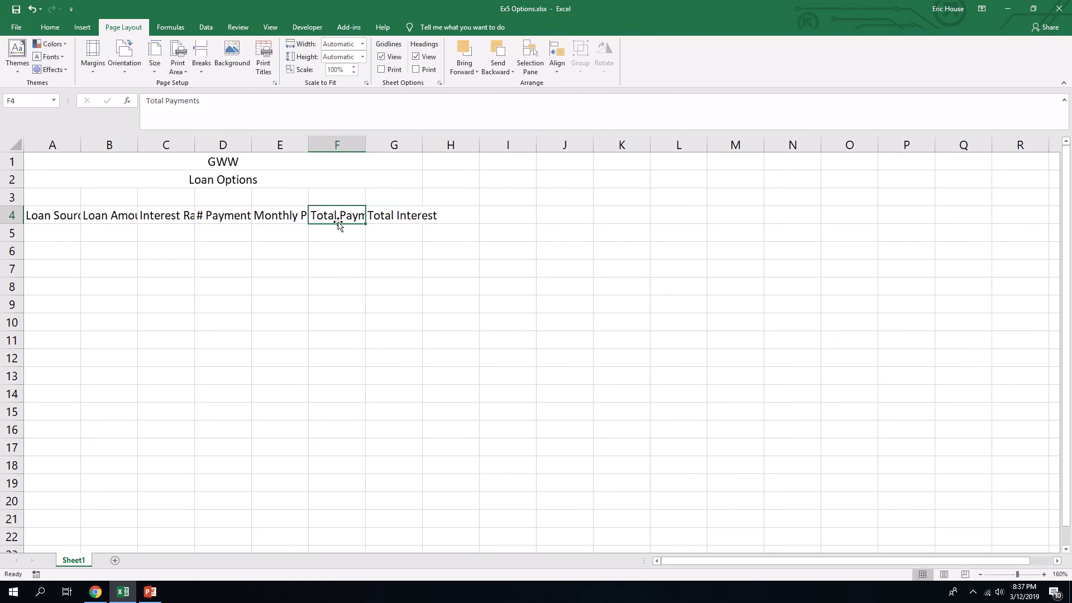
- Widen columns A through G so that every heading in row 4 fits its cell
drag(81, 145, 251, 144)
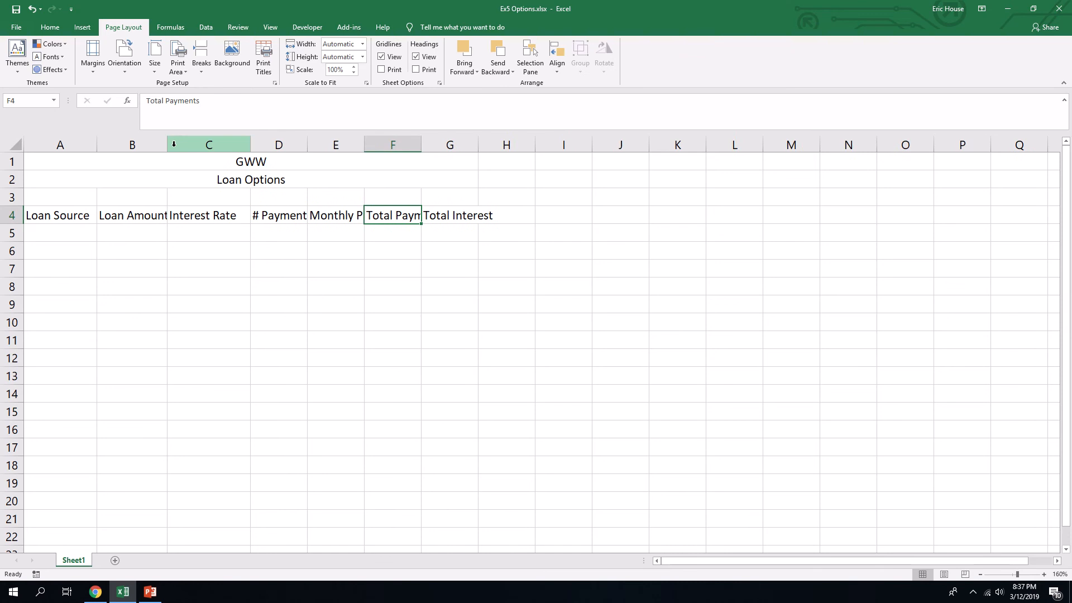
drag(167, 144, 182, 145)
drag(266, 145, 618, 146)
drag(540, 144, 549, 143)
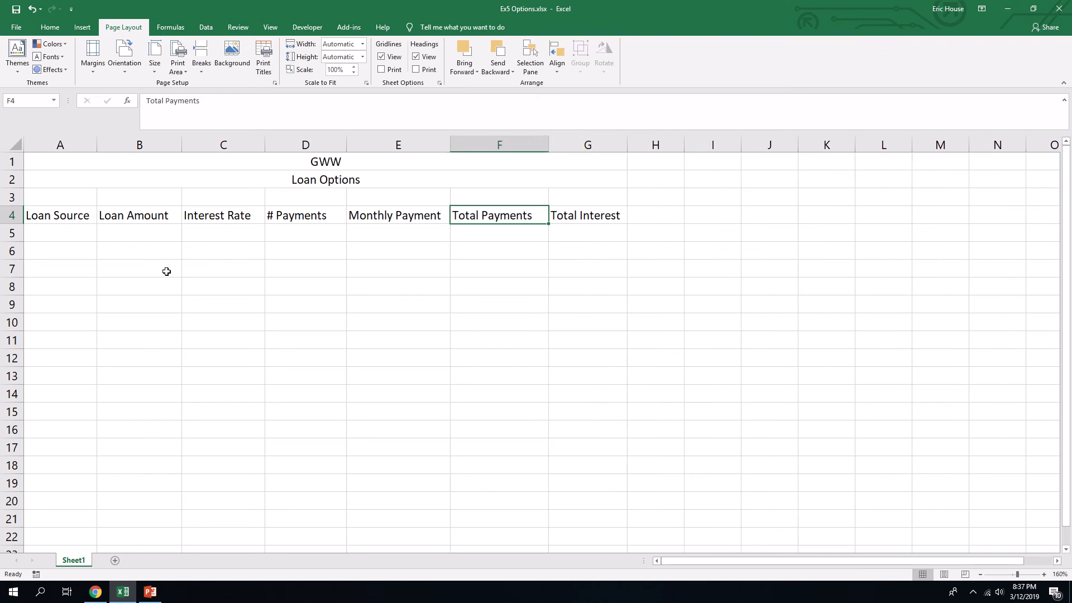
- List the loan sources SBA, BANK and Investors in cells A5 through A7
click(166, 271)
click(66, 237)
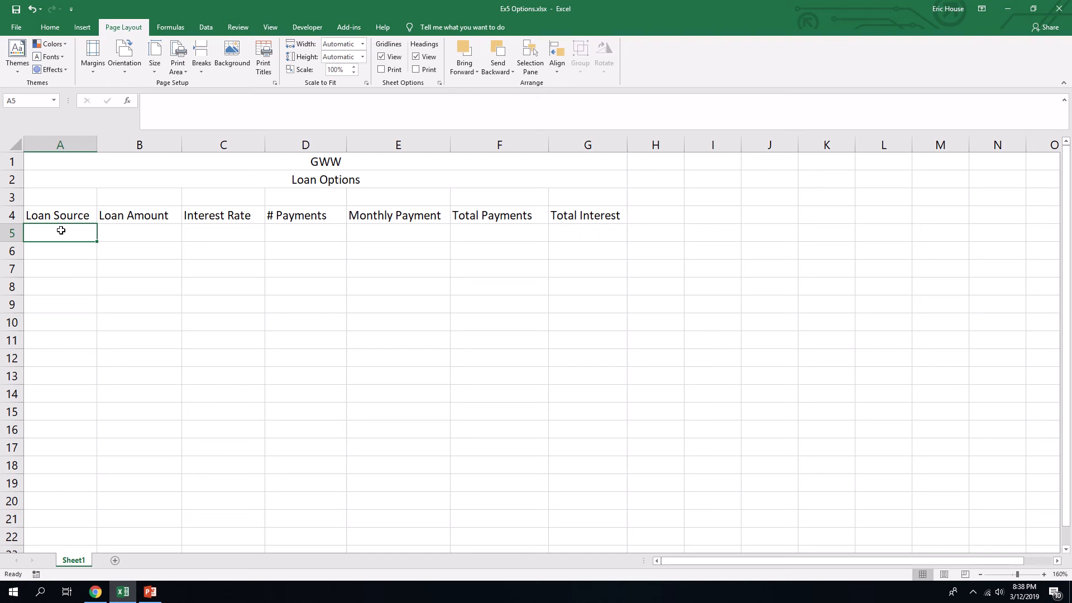
text(SBA)
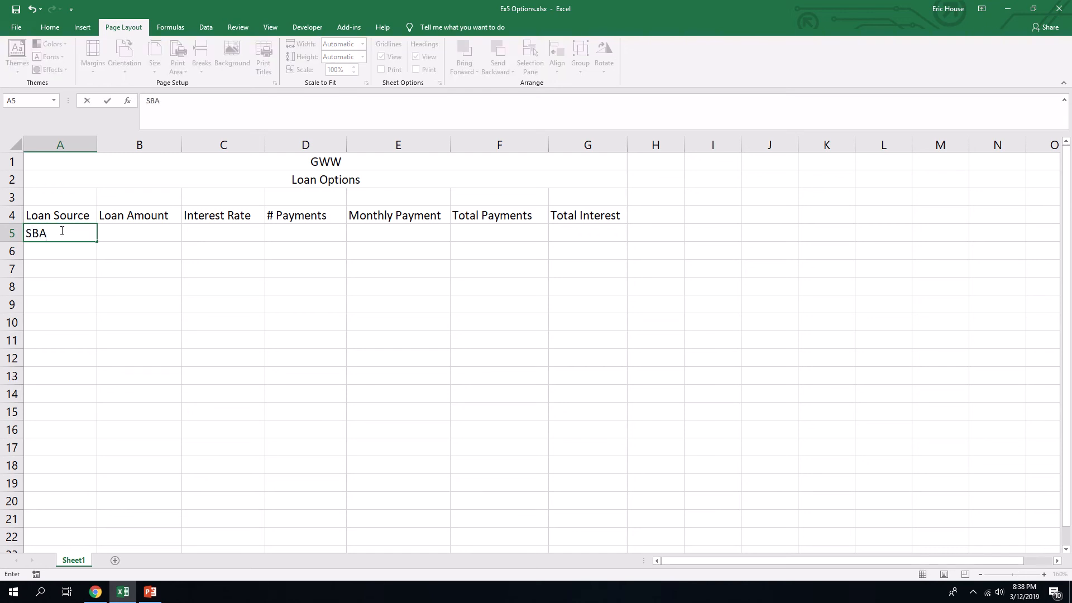
key(Return)
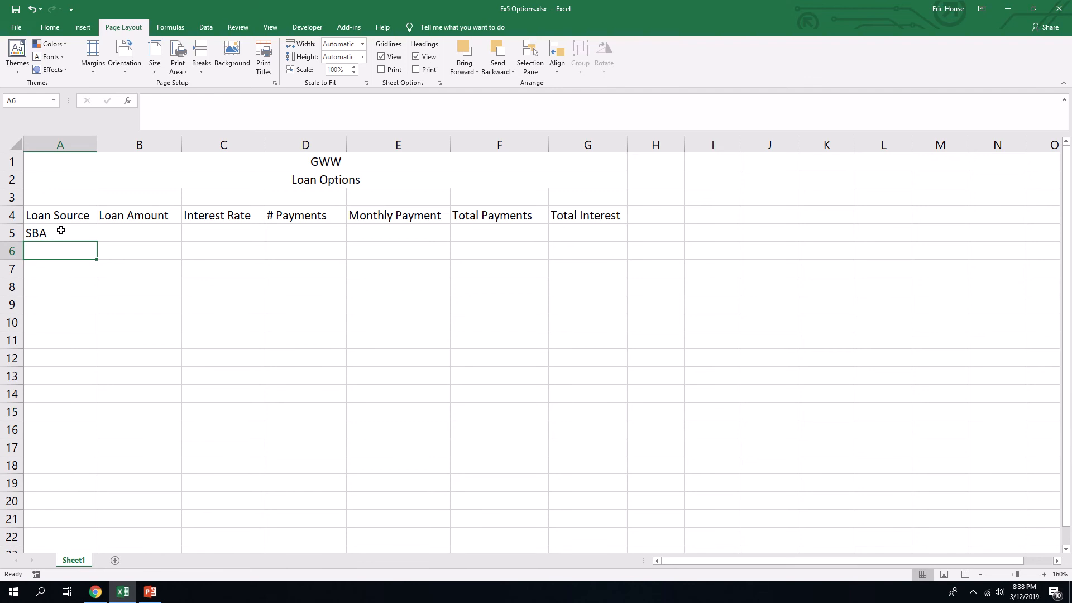
text(BANK)
key(Return)
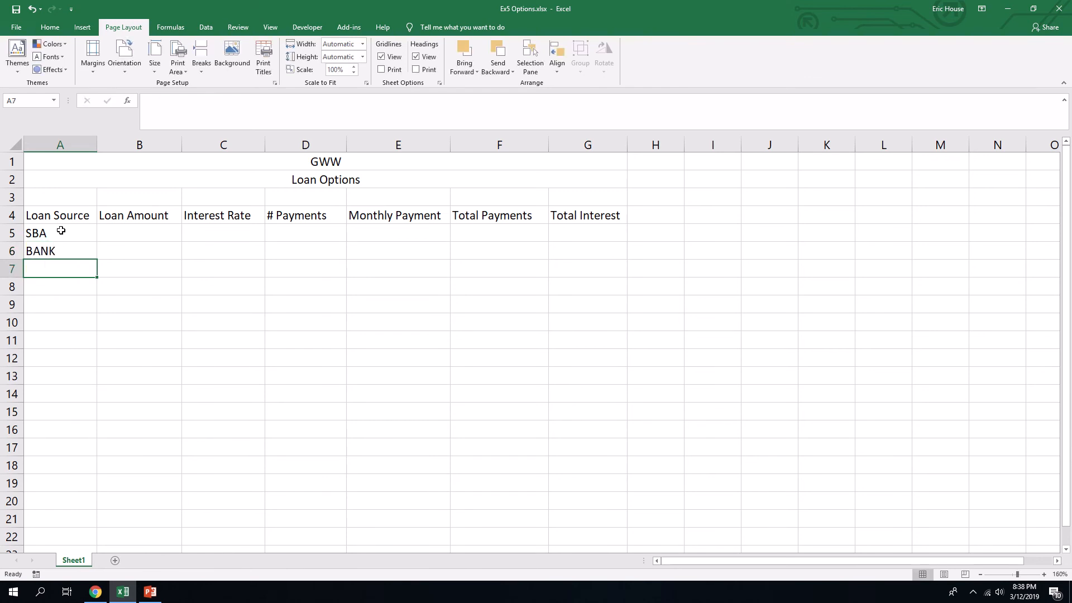
text(Investors)
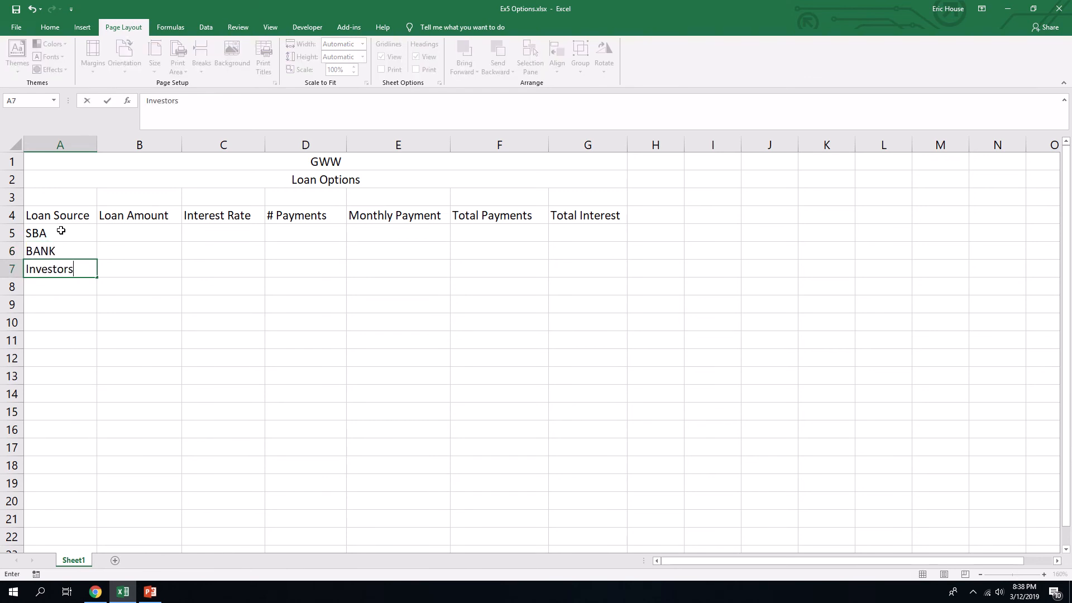
- Replace the loan source in A6 with Bank, capitalizing only the first letter
click(67, 250)
text(Ban)
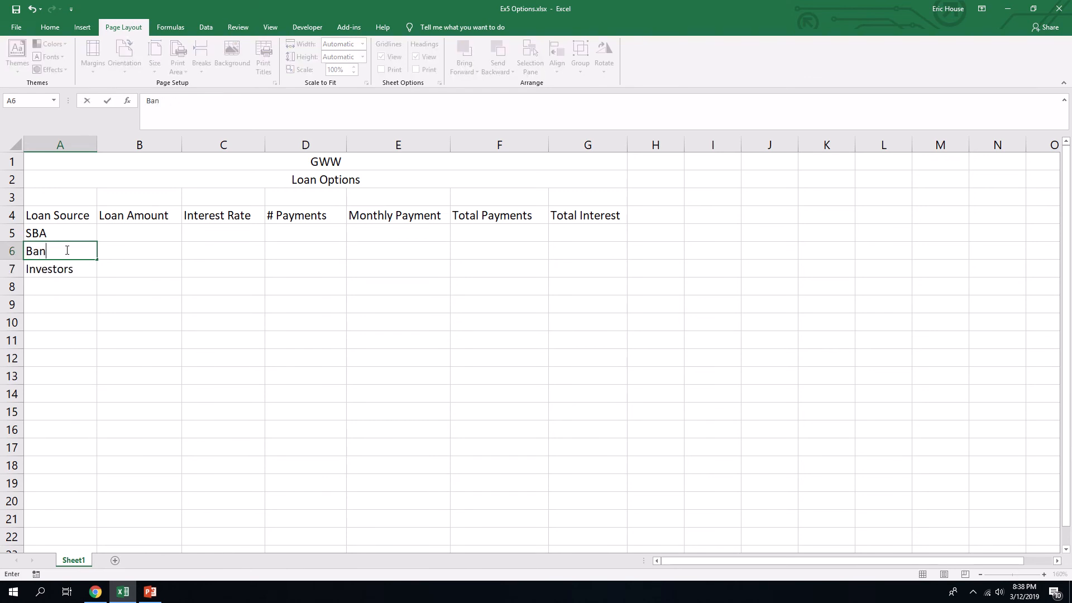
text(k)
key(Return)
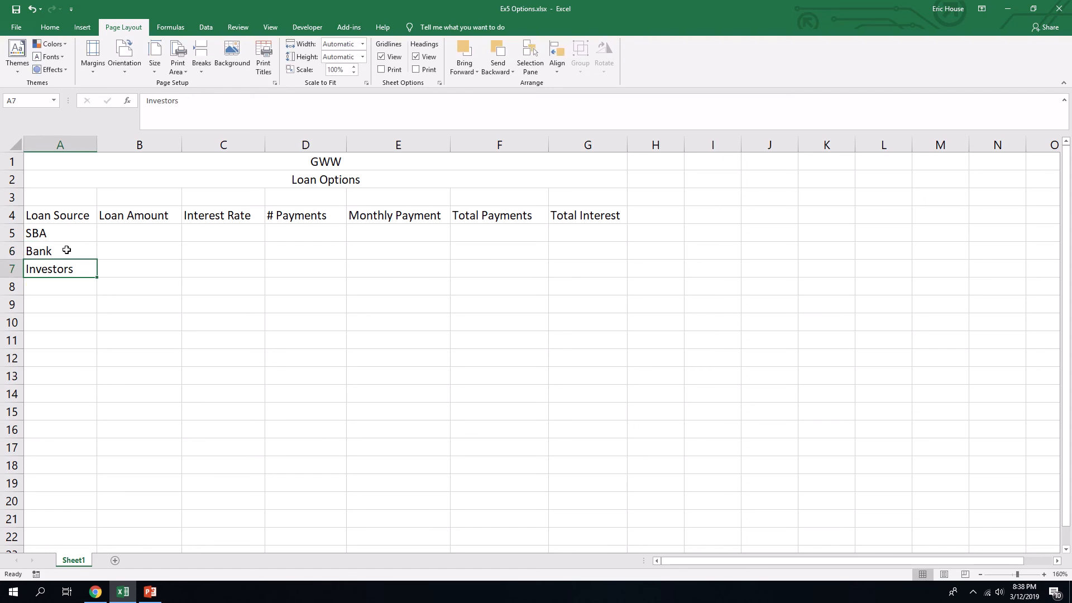
- Enter a loan amount of 100000 for each of the three loan sources in B5 through B7
click(111, 226)
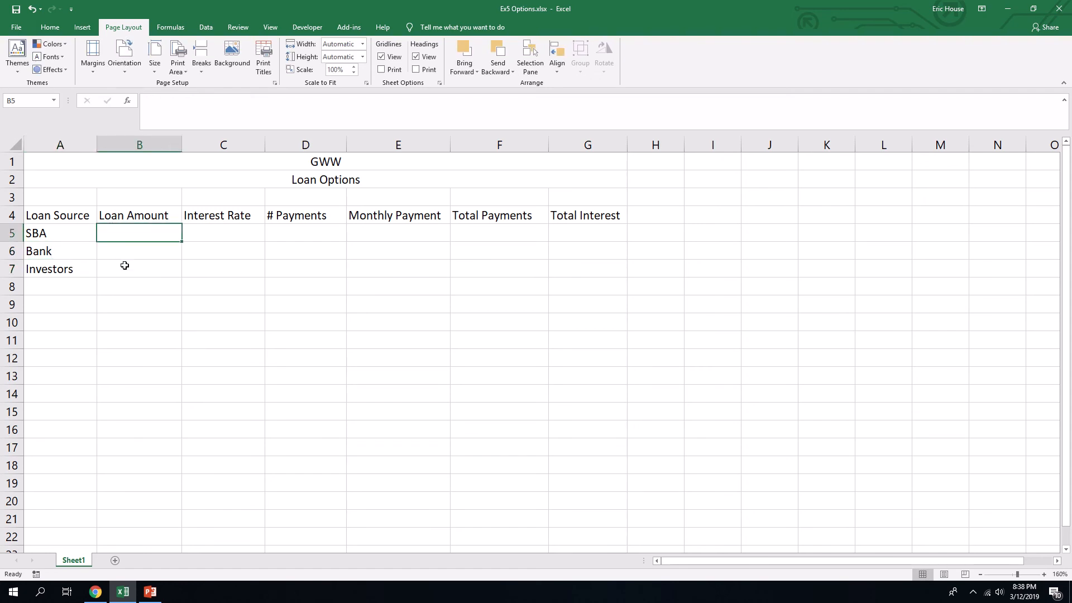
text(100000)
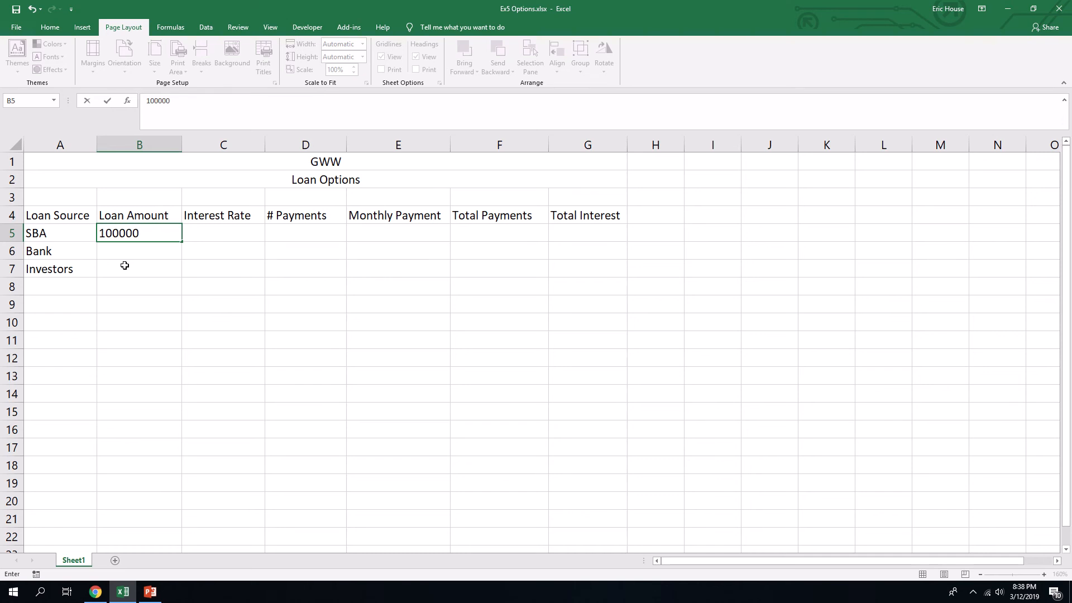
key(Return)
text(100000)
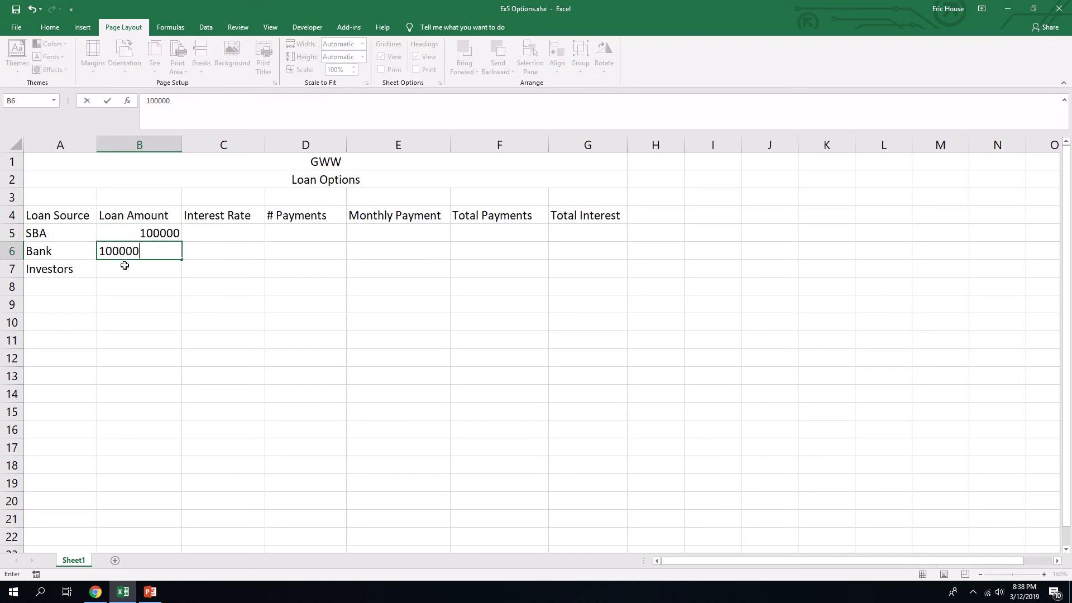
key(Return)
text(100000)
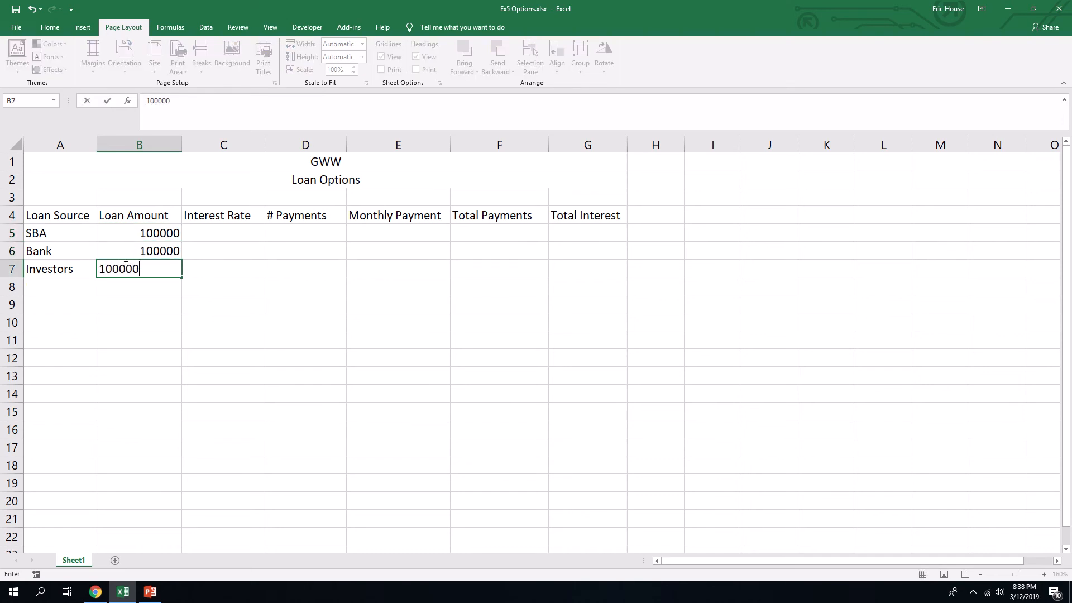
key(Return)
- Enter the interest rates .045 for SBA, .0575 for Bank and .0825 for Investors in C5 through C7
click(240, 230)
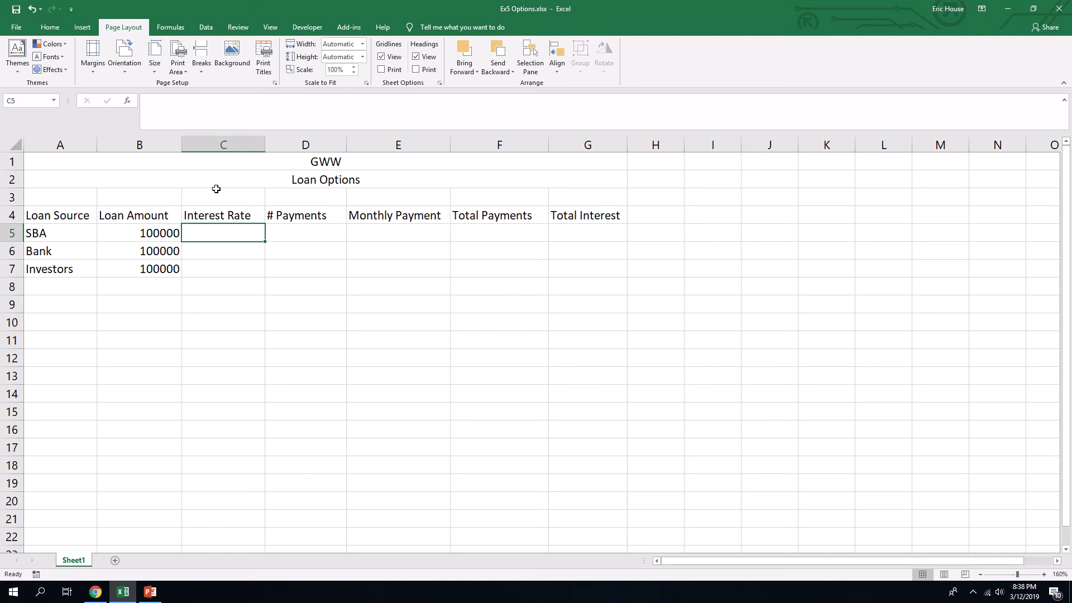
key(F2)
text(045)
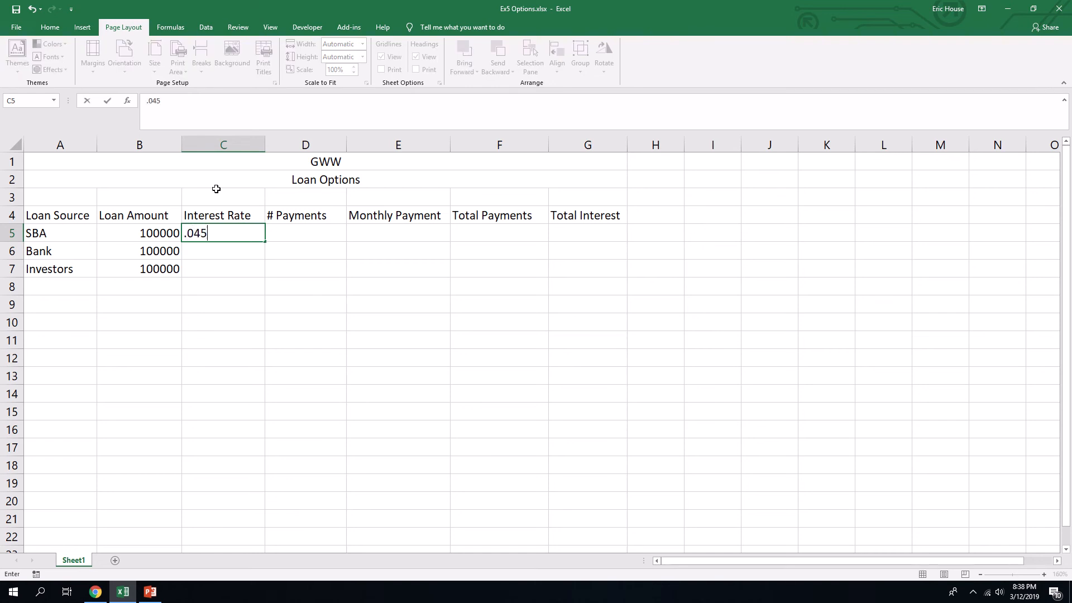
key(Return)
text(.)
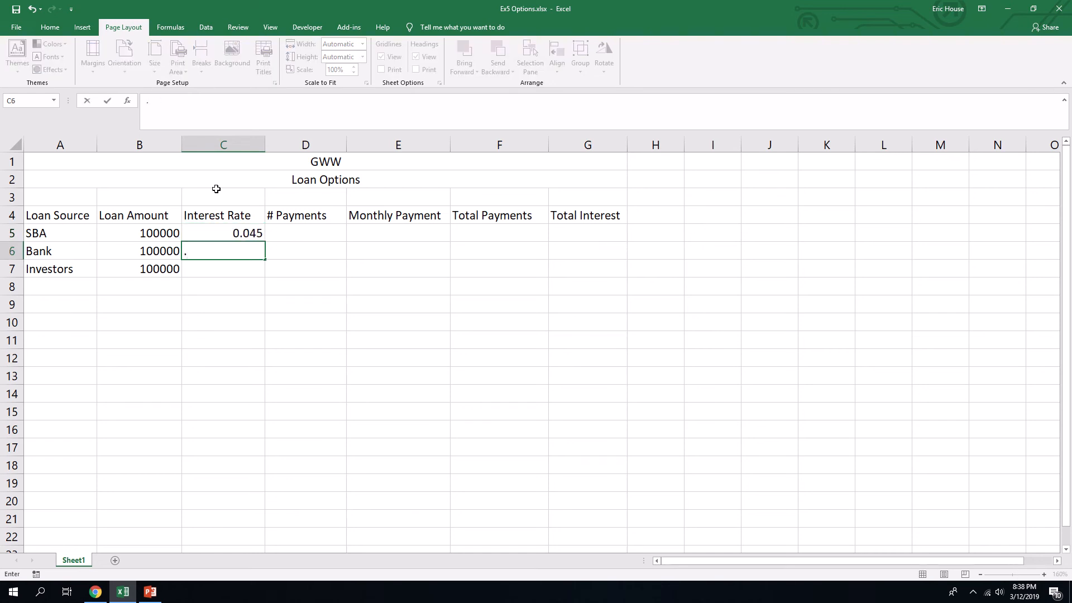
text(0575)
key(Return)
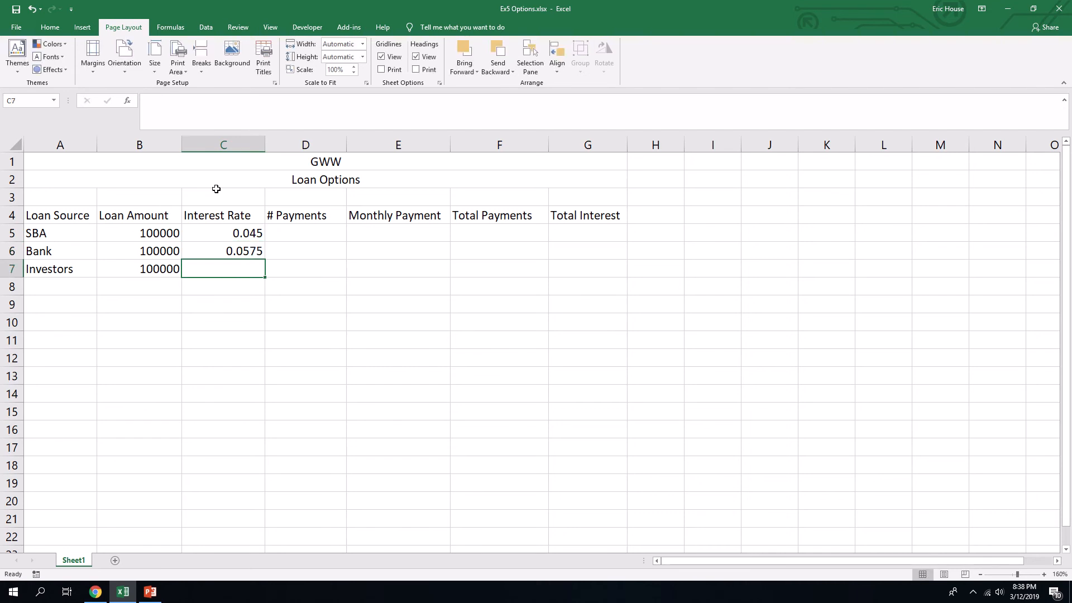
text(.)
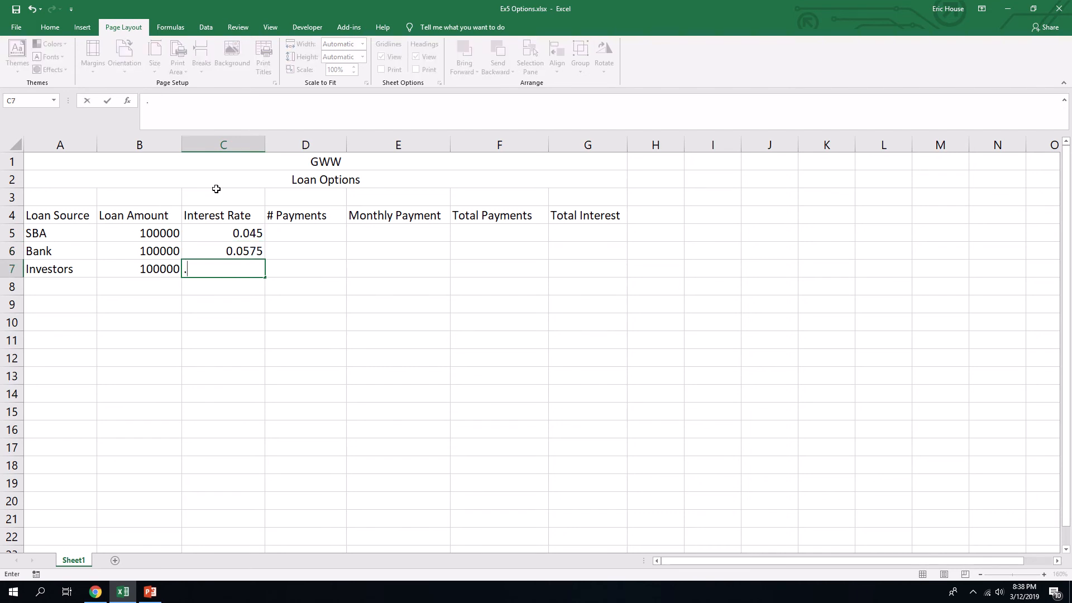
text(0825)
key(Tab)
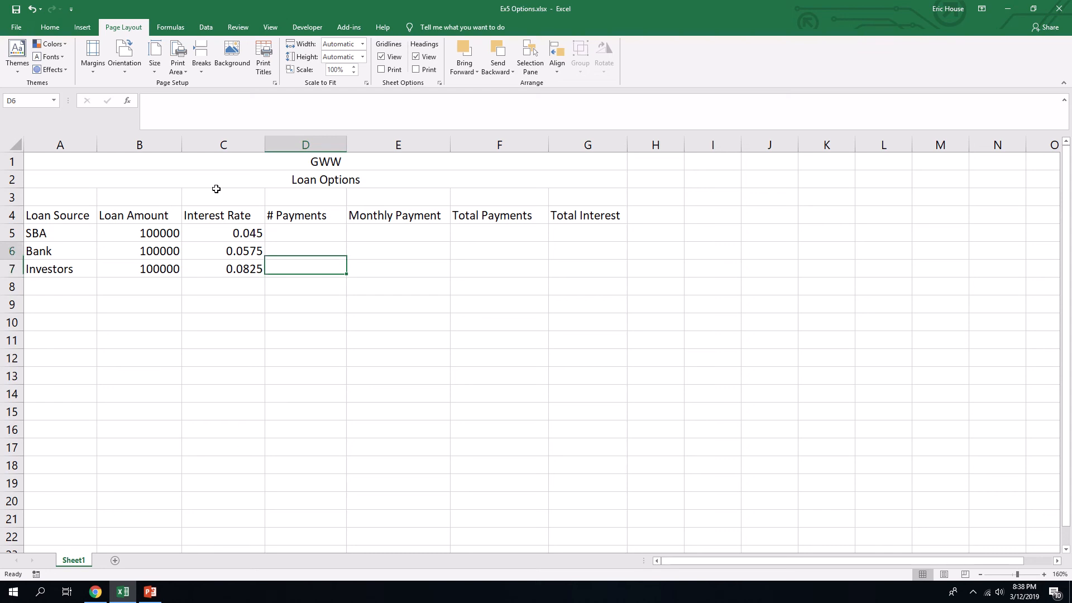
- Enter 48 as the number of payments for SBA in D5, correcting any typing error
key(Up)
key(Up)
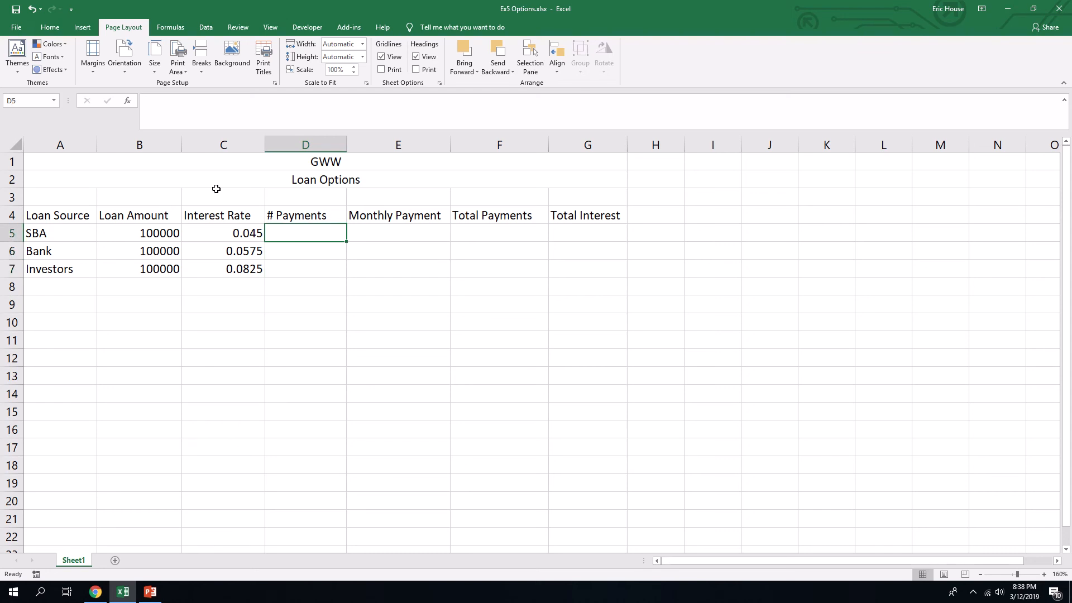
text(48')
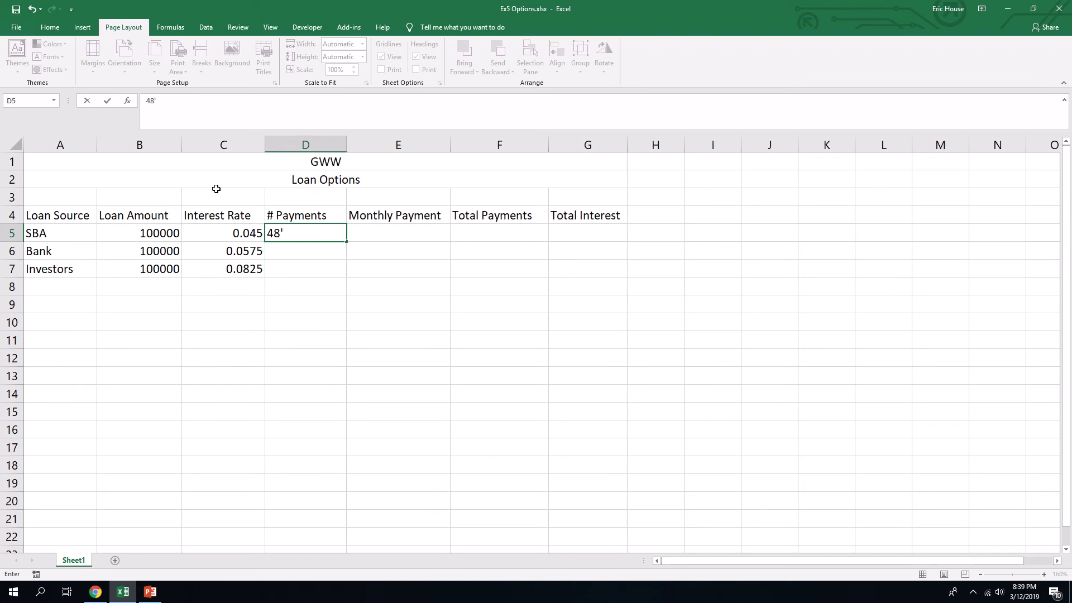
text(60)
key(Return)
key(Up)
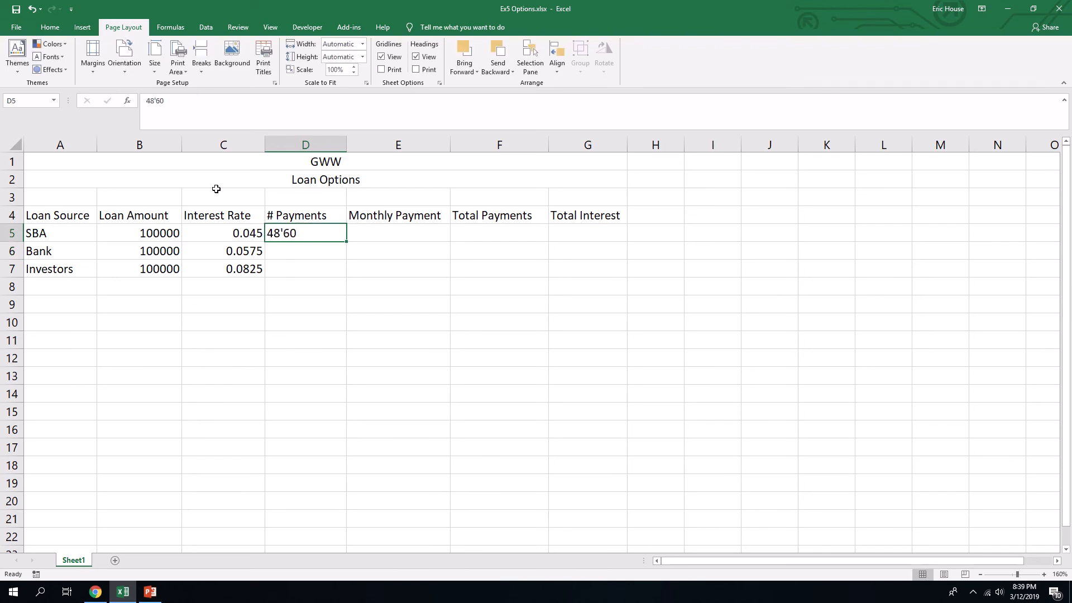
key(F2)
key(BackSpace)
key(BackSpace)
key(BackSpace)
key(Return)
- Enter the number of payments as 60 for Bank in D6 and 24 for Investors in D7
text(60)
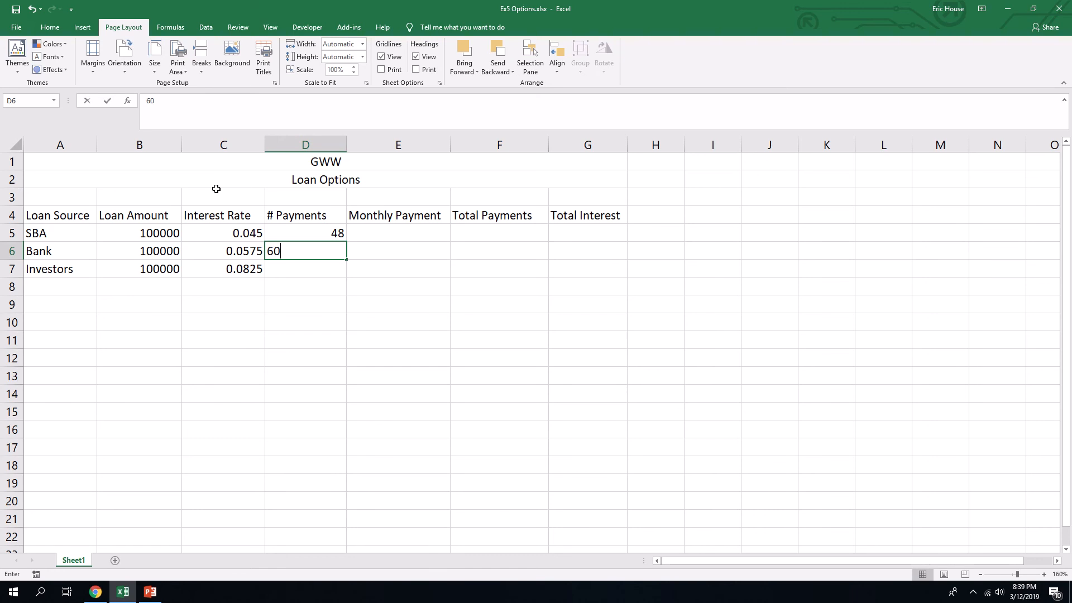
key(Return)
text(24)
key(Return)
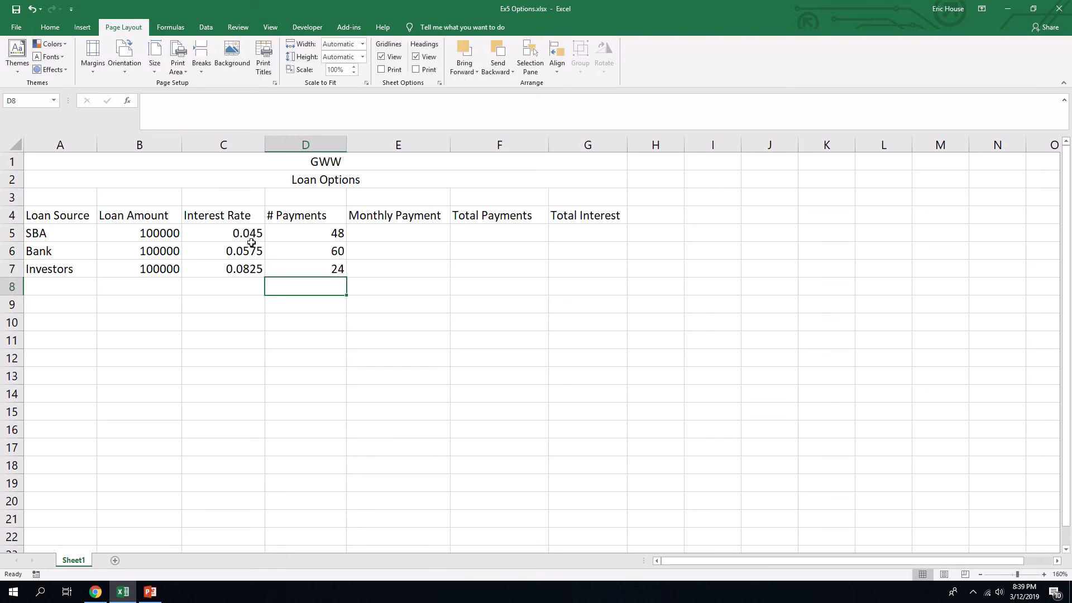
- Format the loan amounts in B5 through B7 as Currency
click(278, 266)
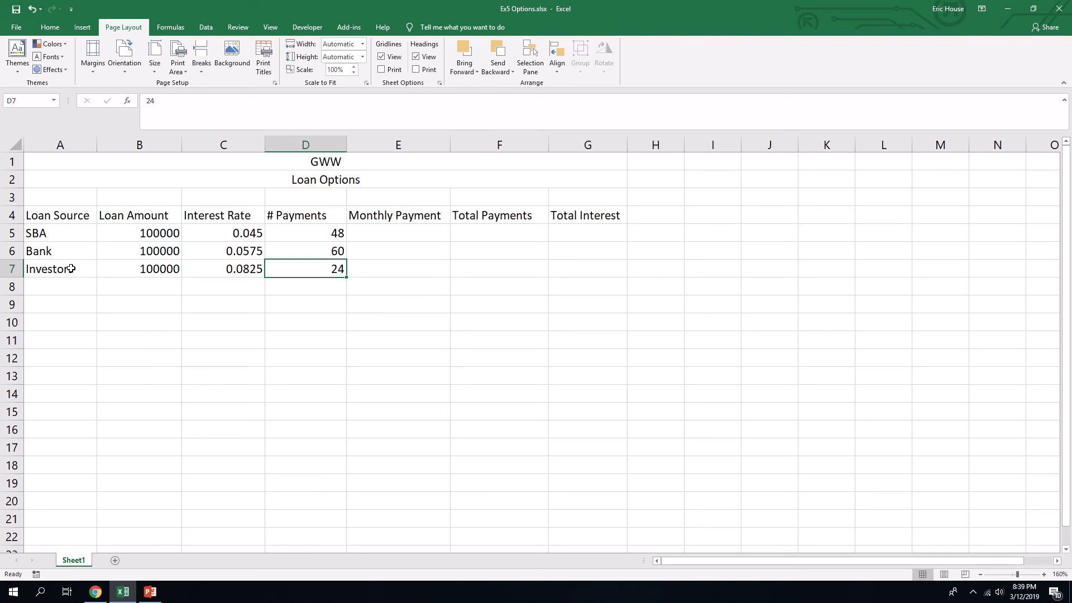
click(79, 239)
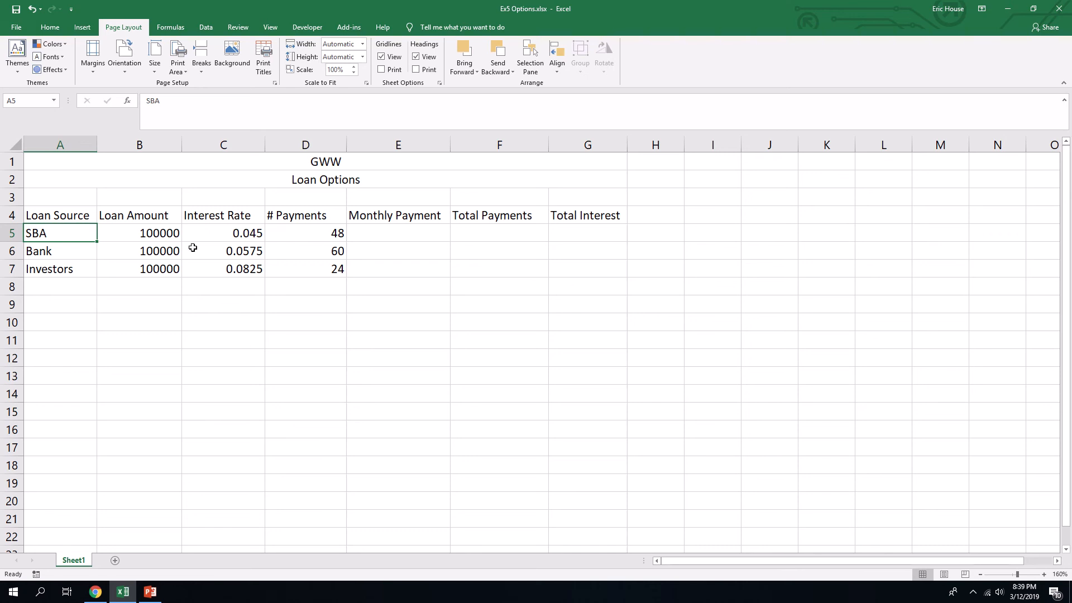
click(165, 228)
drag(166, 228, 165, 270)
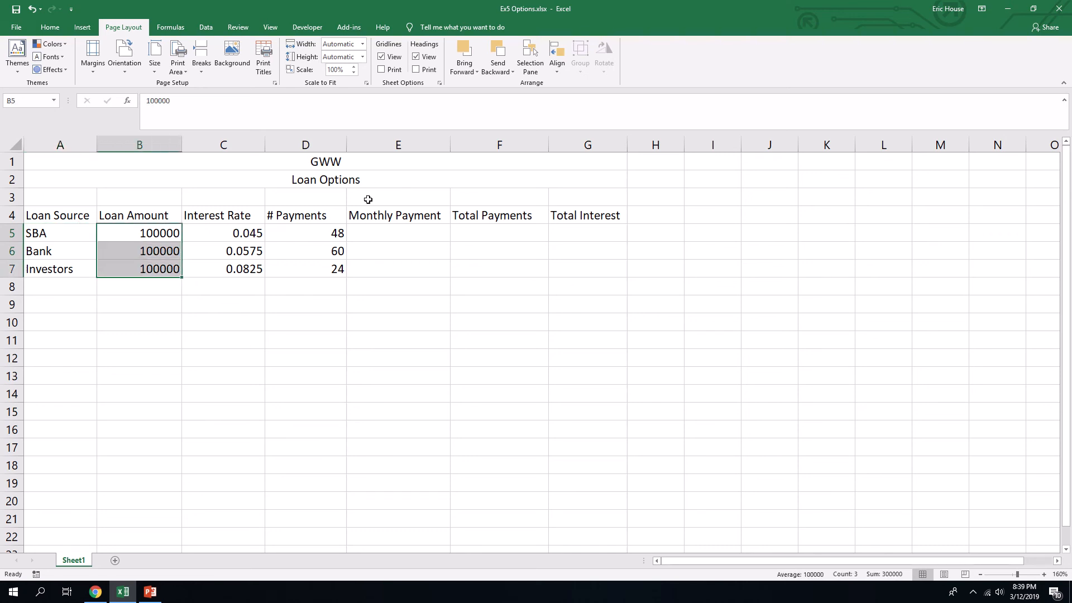
click(63, 27)
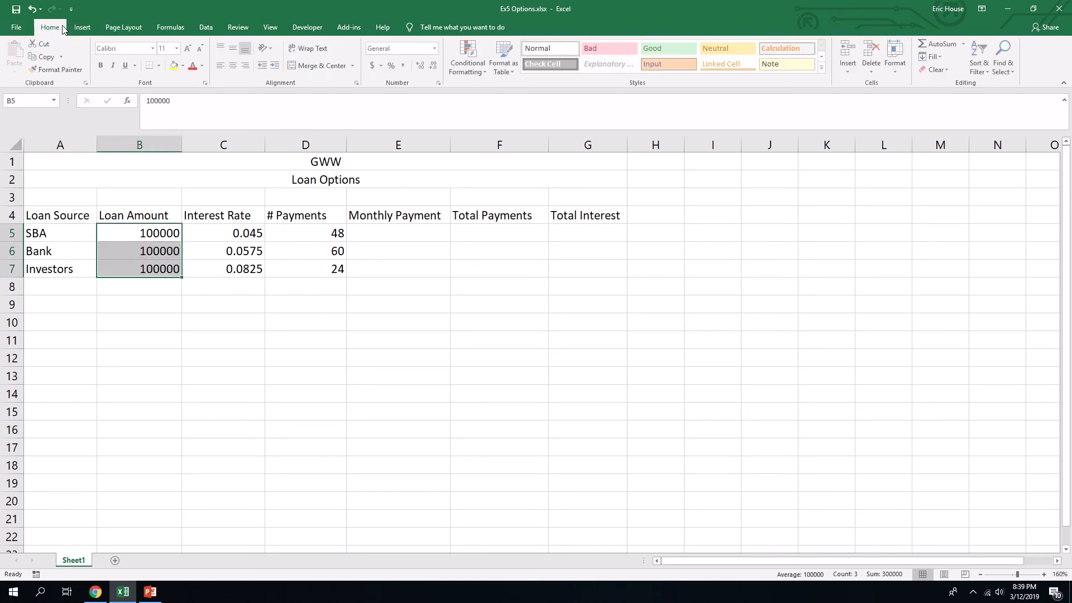
click(437, 50)
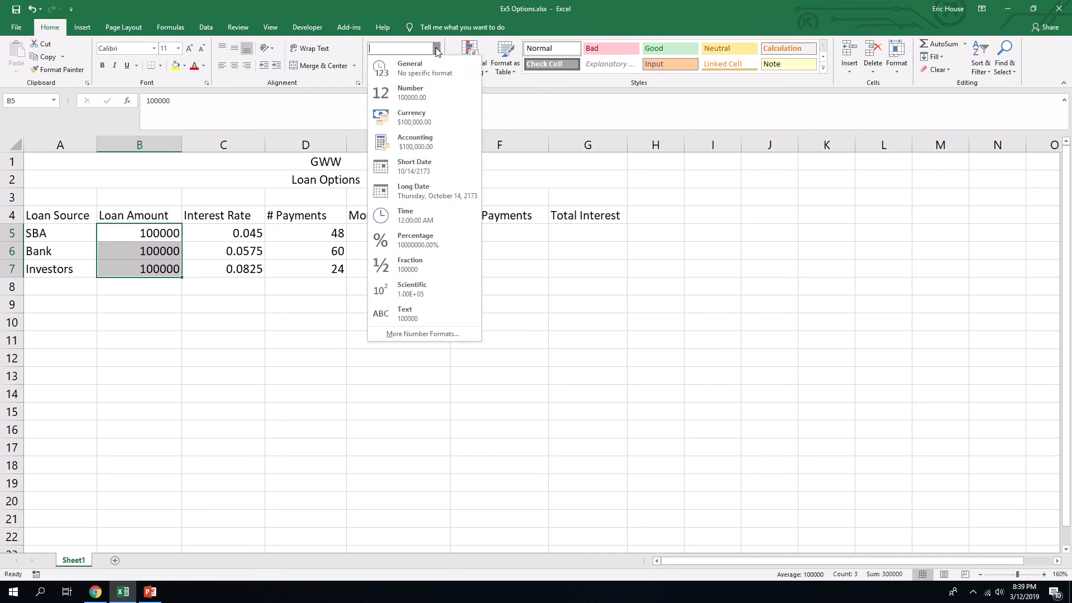
click(431, 113)
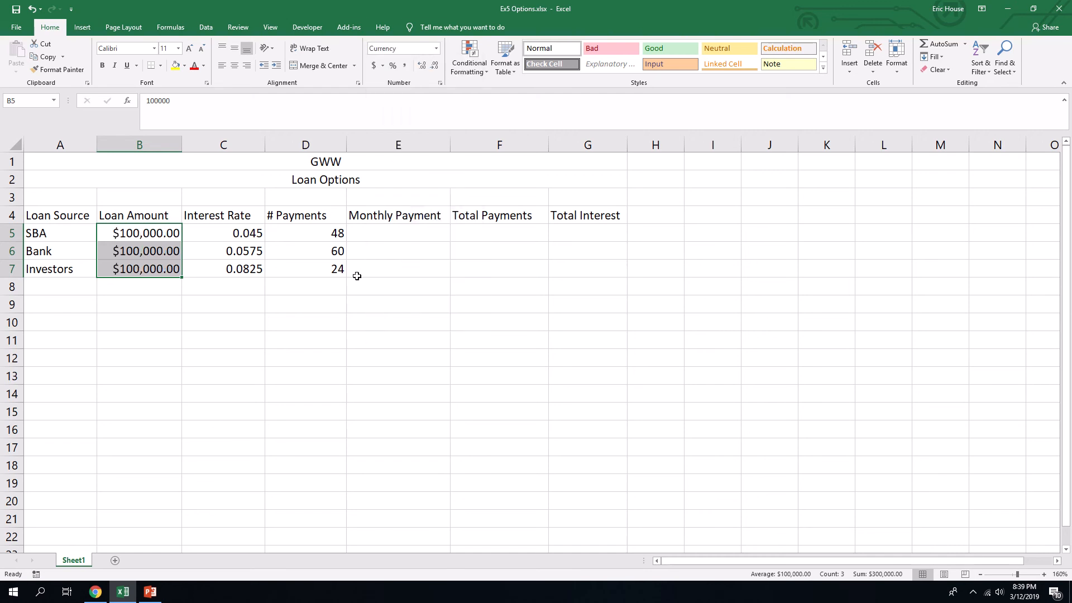
- Format the interest rates in C5 through C7 as percentages with two decimal places
drag(241, 232, 241, 266)
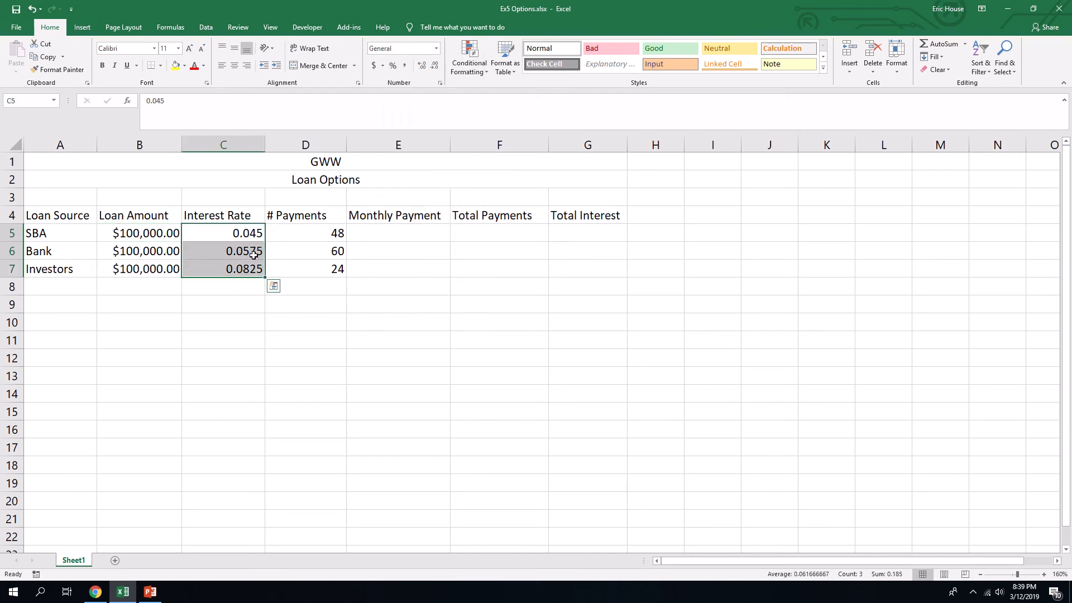
click(393, 66)
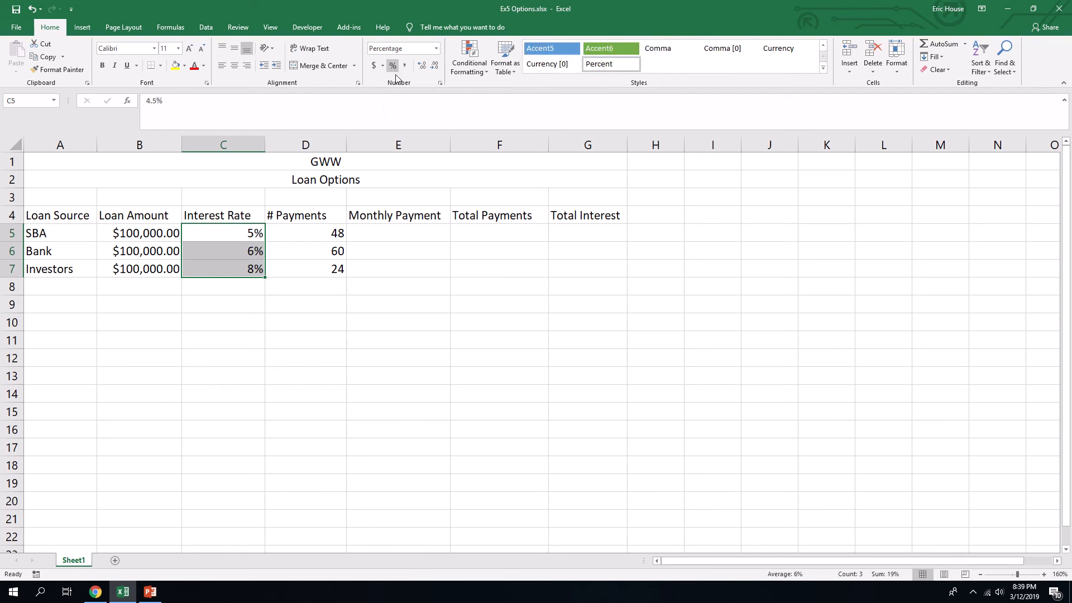
click(422, 66)
click(422, 66)
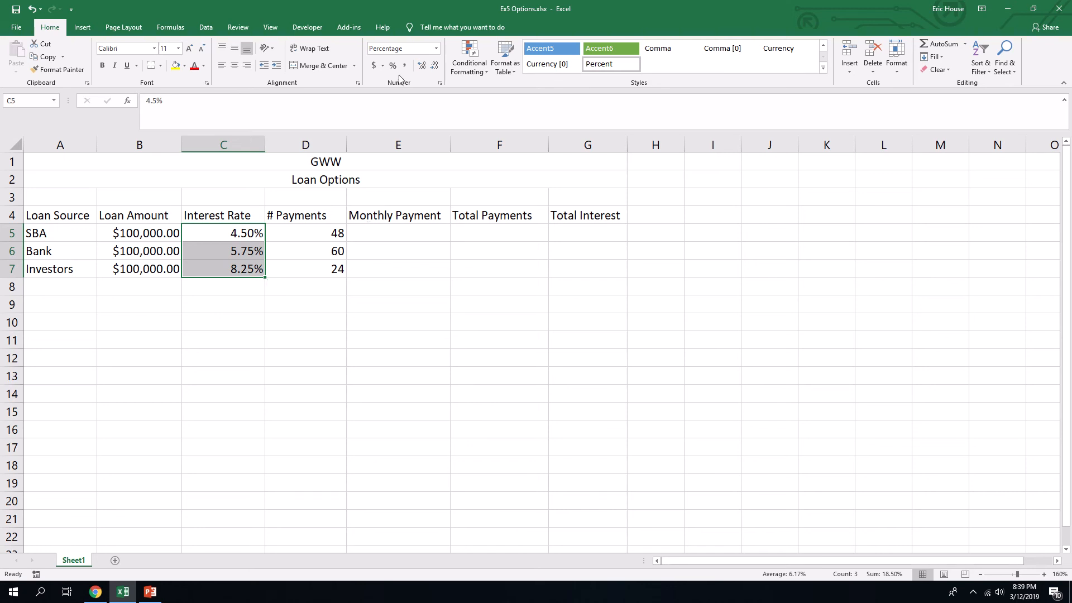
click(203, 28)
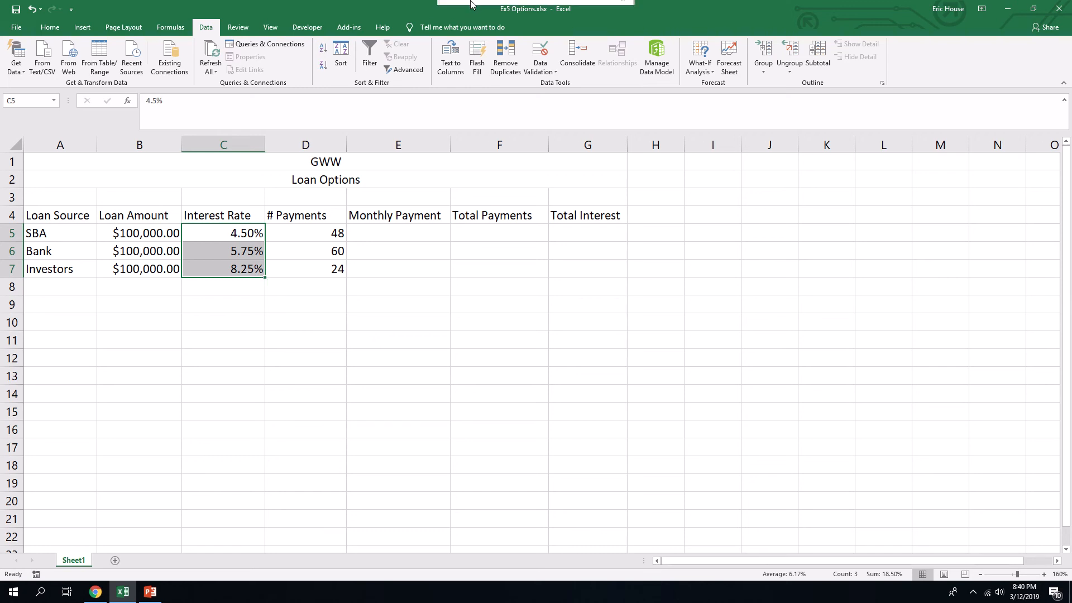
click(493, 26)
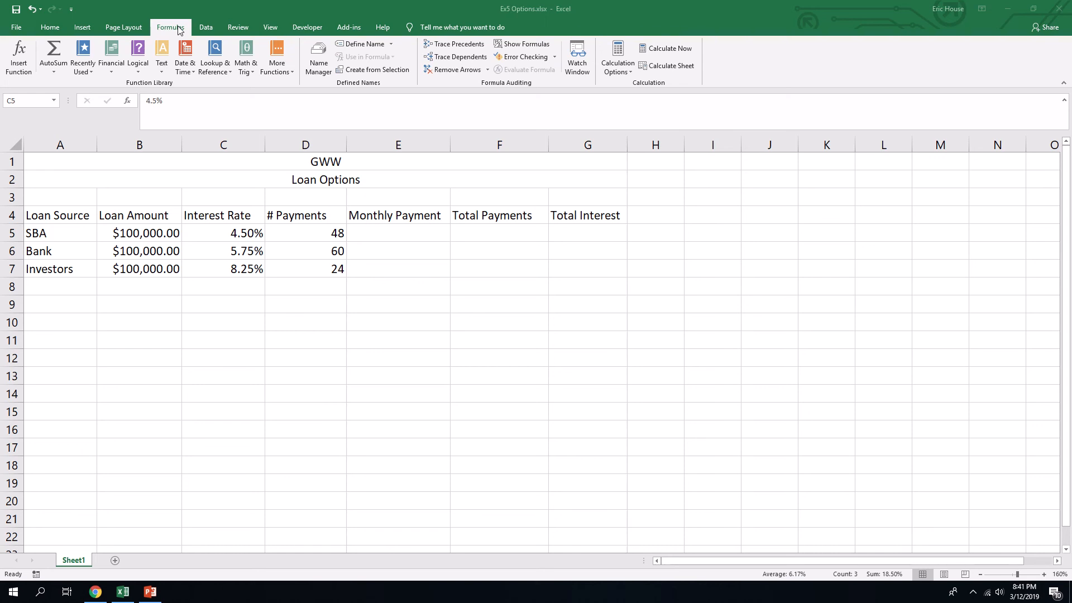
- Insert the PMT financial function in E5 for the SBA monthly payment and move its arguments dialog clear of the loan data
double_click(402, 232)
click(403, 231)
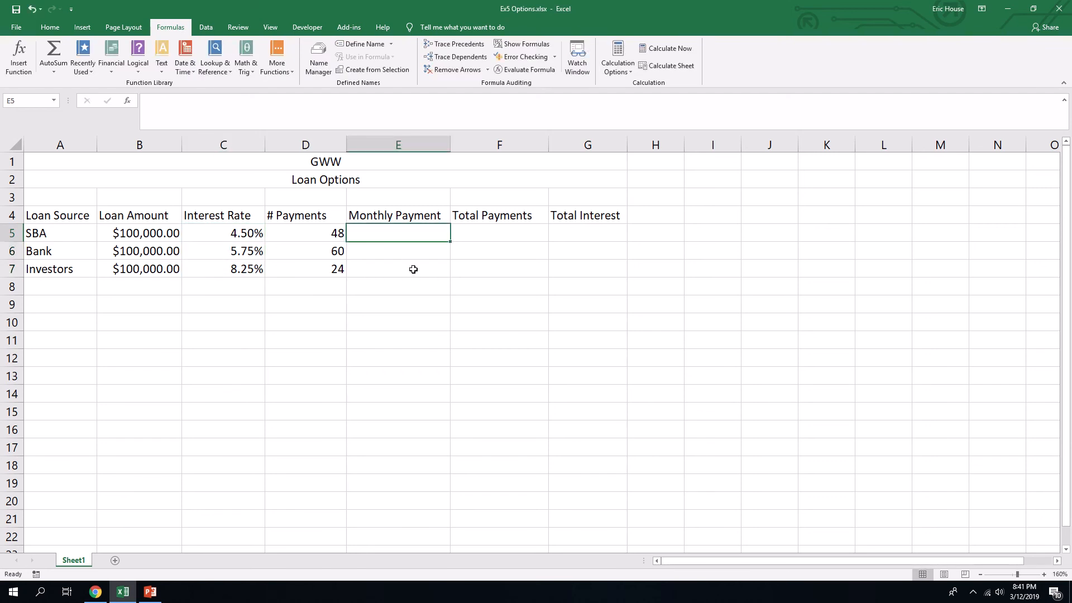
click(119, 74)
scroll(91, 218, down, 3)
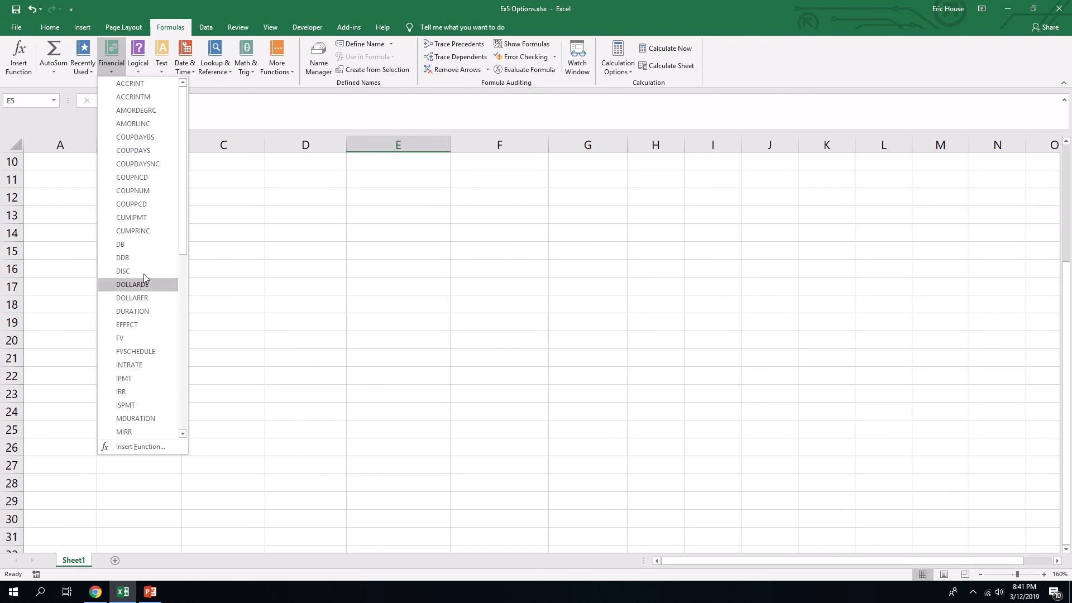
scroll(235, 256, up, 3)
drag(183, 221, 190, 317)
click(133, 357)
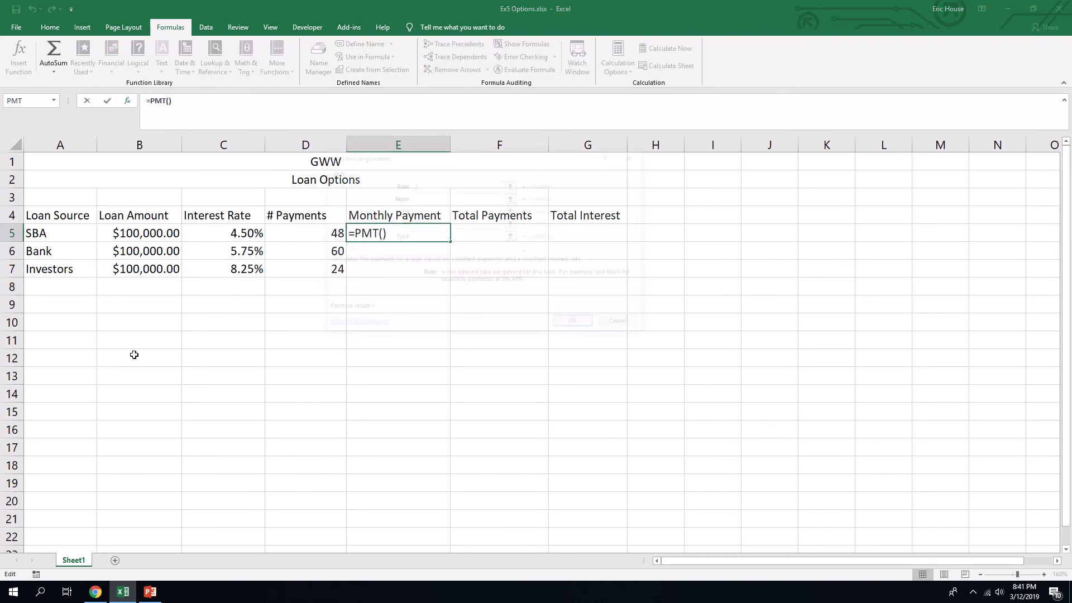
drag(483, 161, 611, 285)
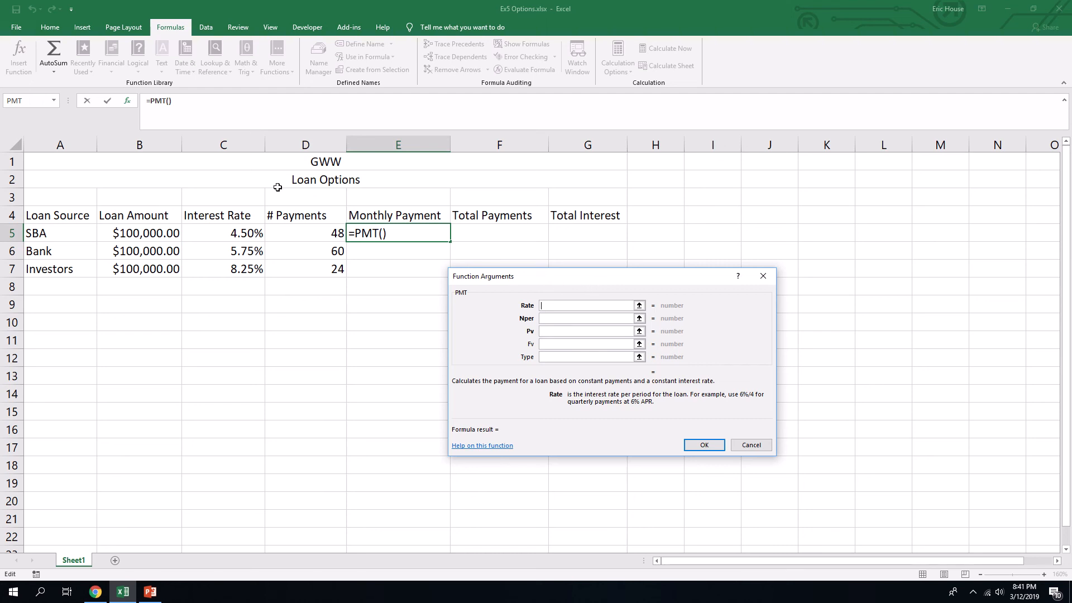
- Set the PMT function's Rate argument to C5/12 and its Nper argument to D5
click(239, 231)
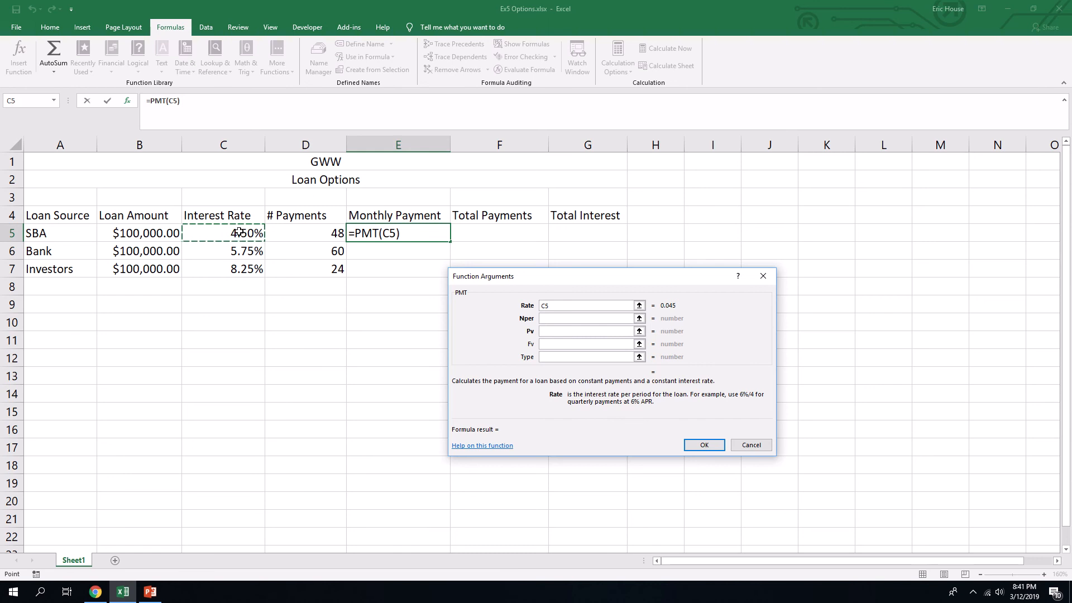
text(/12)
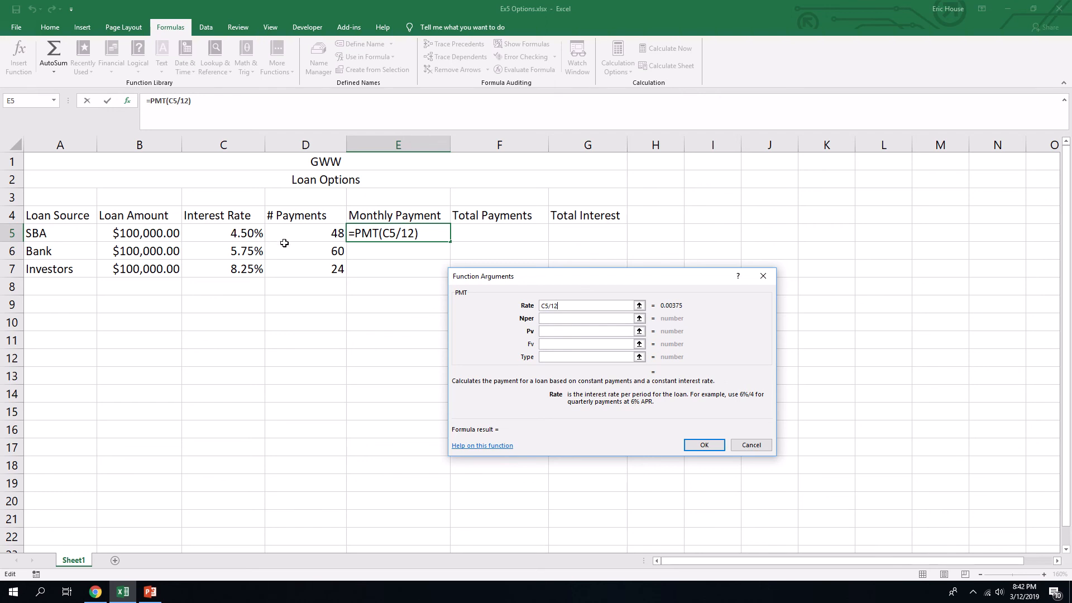
click(564, 319)
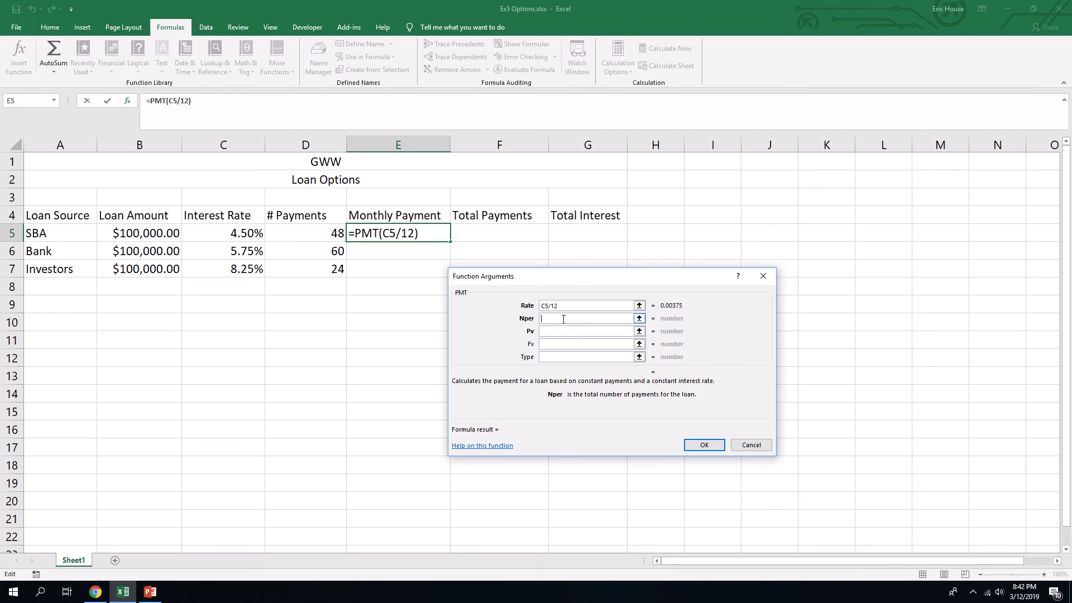
click(315, 237)
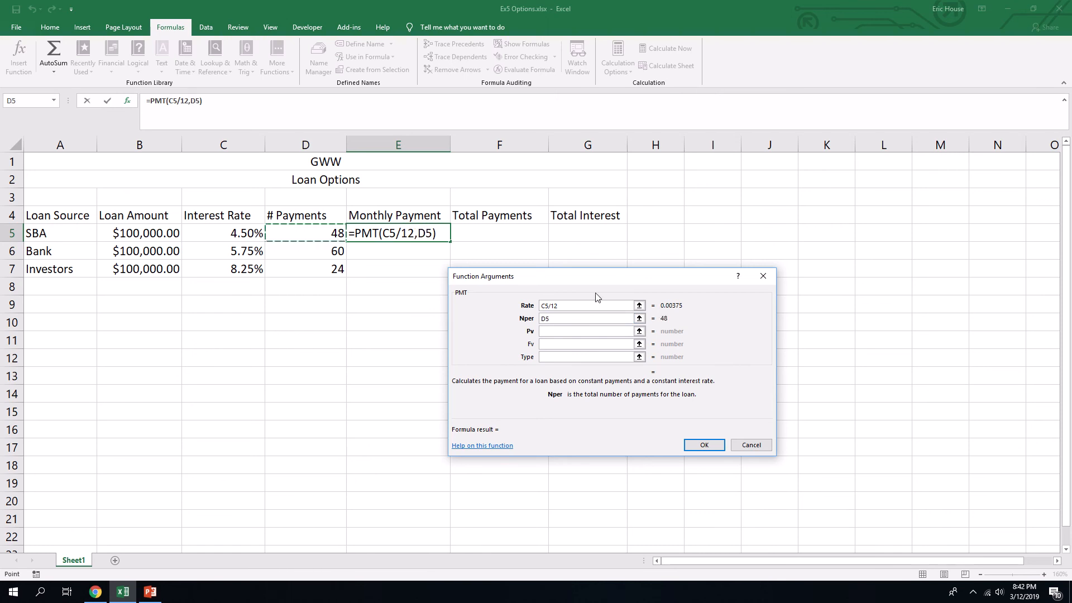
- Set the PMT function's Pv argument to -B5 and Fv to 0, and complete the formula in E5
click(576, 331)
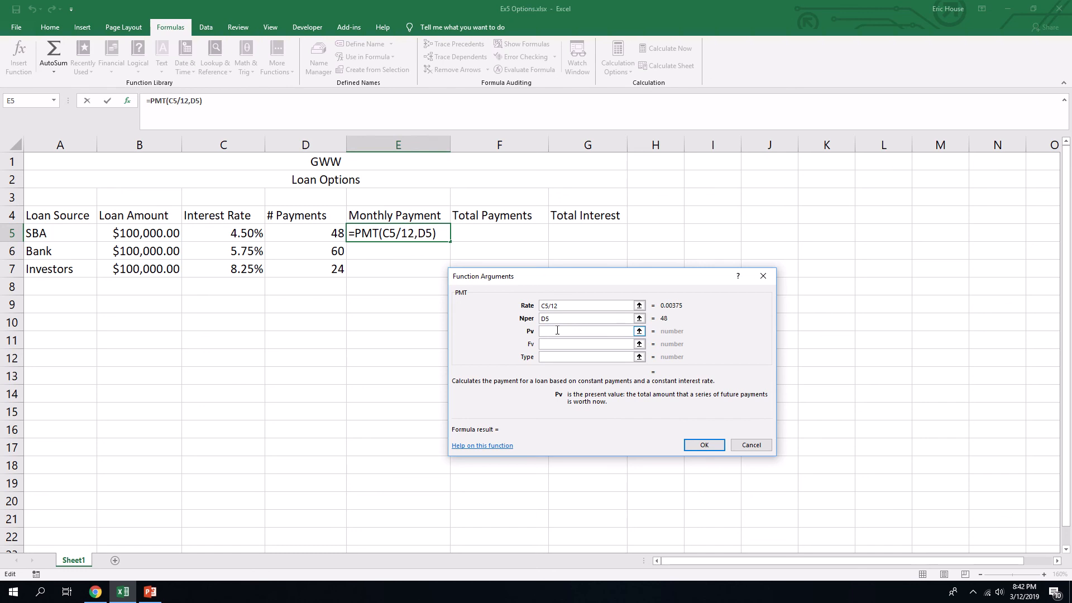
text(-)
click(152, 235)
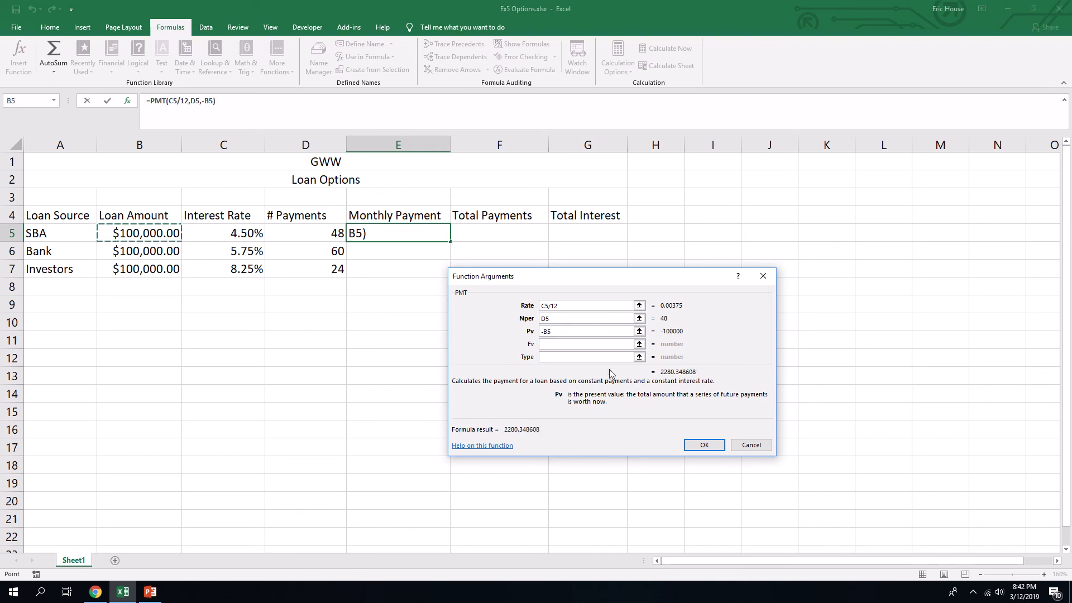
click(548, 344)
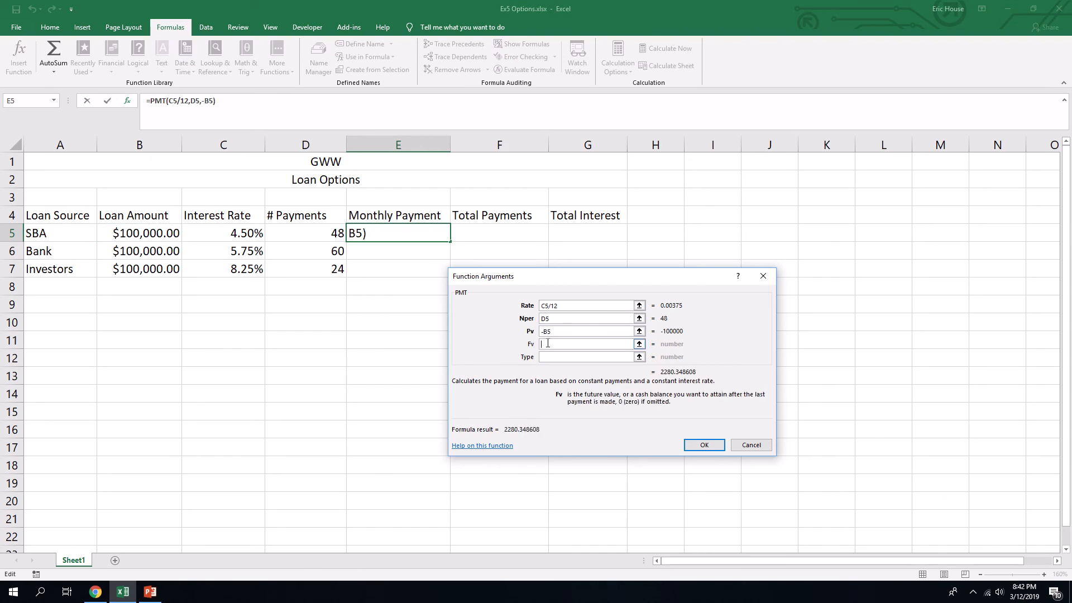
text(0)
click(706, 445)
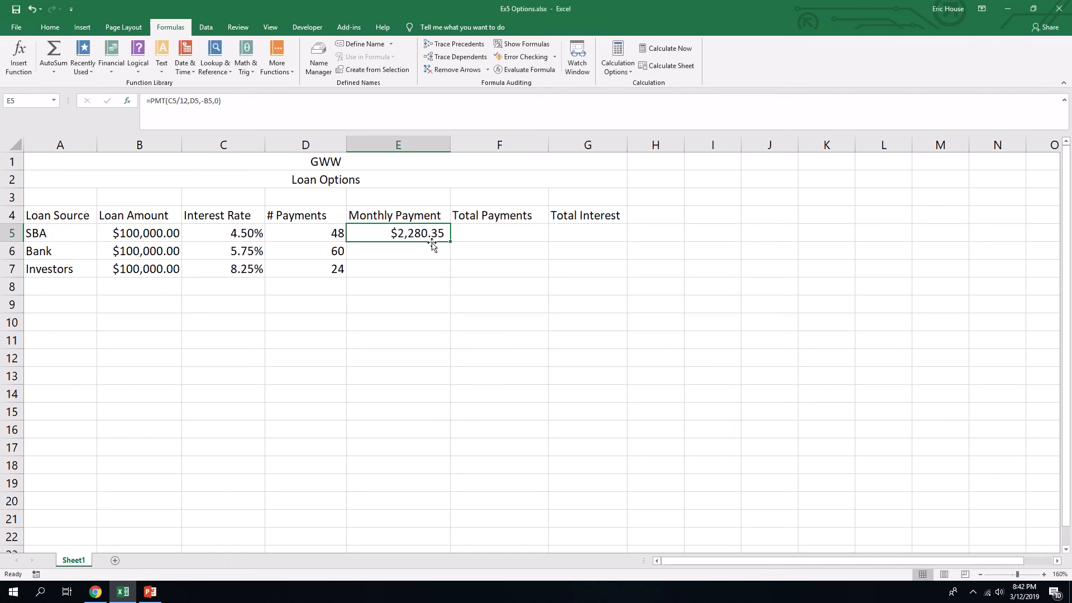
- Fill the SBA monthly payment formula down from E5 through E7 for Bank and Investors
drag(450, 241, 450, 278)
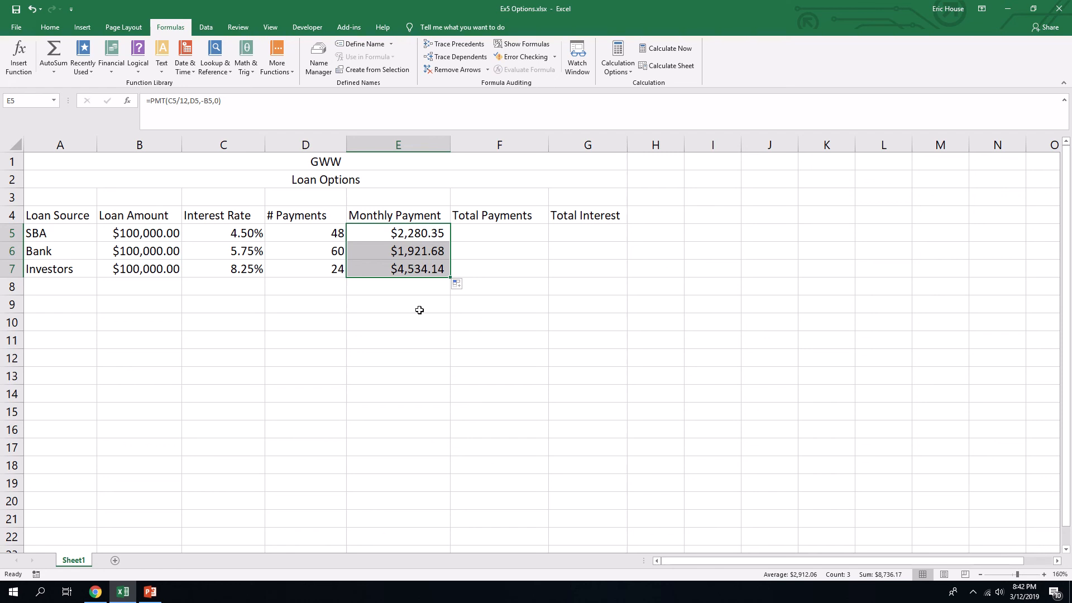
mouse_move(419, 17)
click(459, 27)
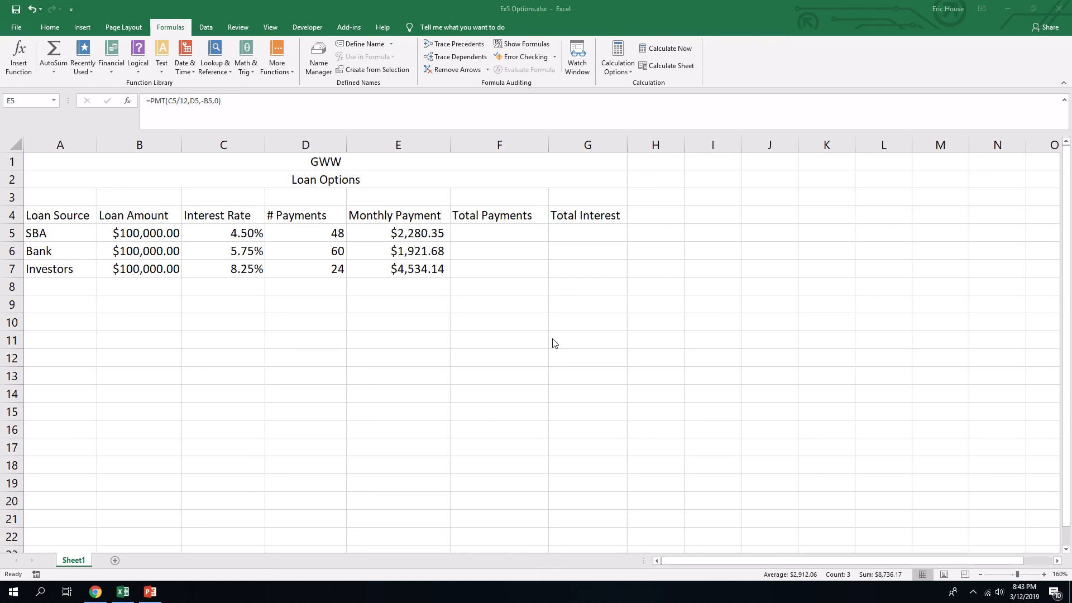
- Define the name Monthly_Payment for the monthly payments in E5 through E7, with its scope set to Sheet1
click(436, 229)
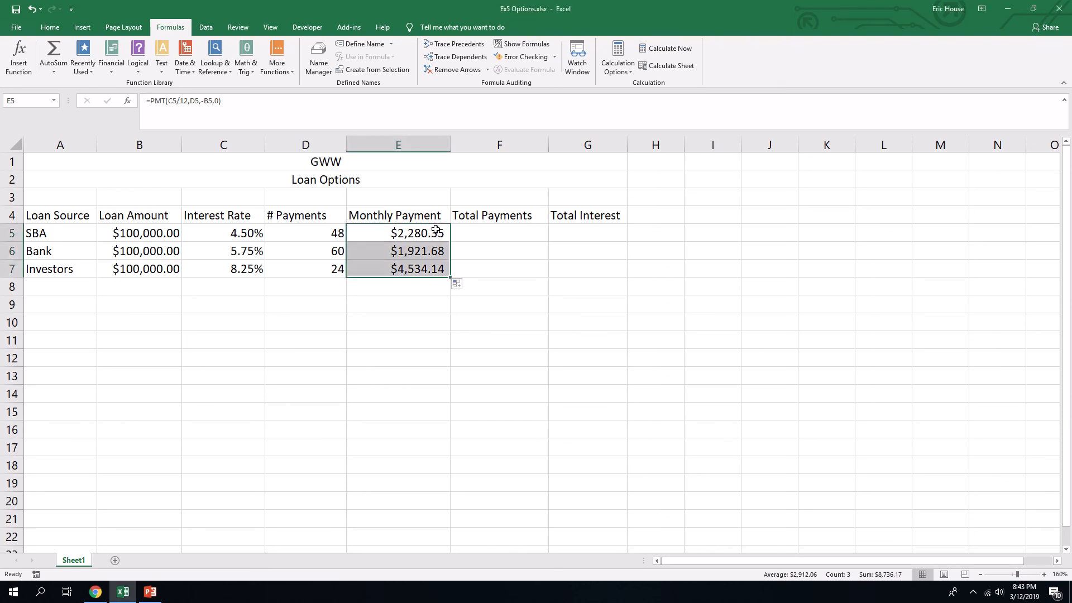
click(407, 283)
click(424, 233)
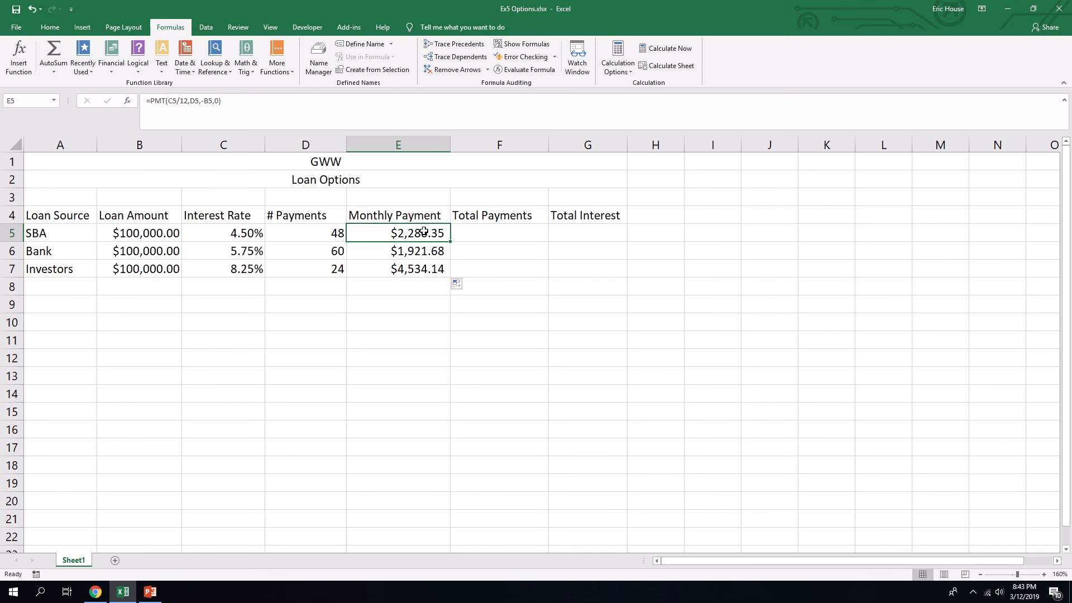
drag(425, 232, 426, 270)
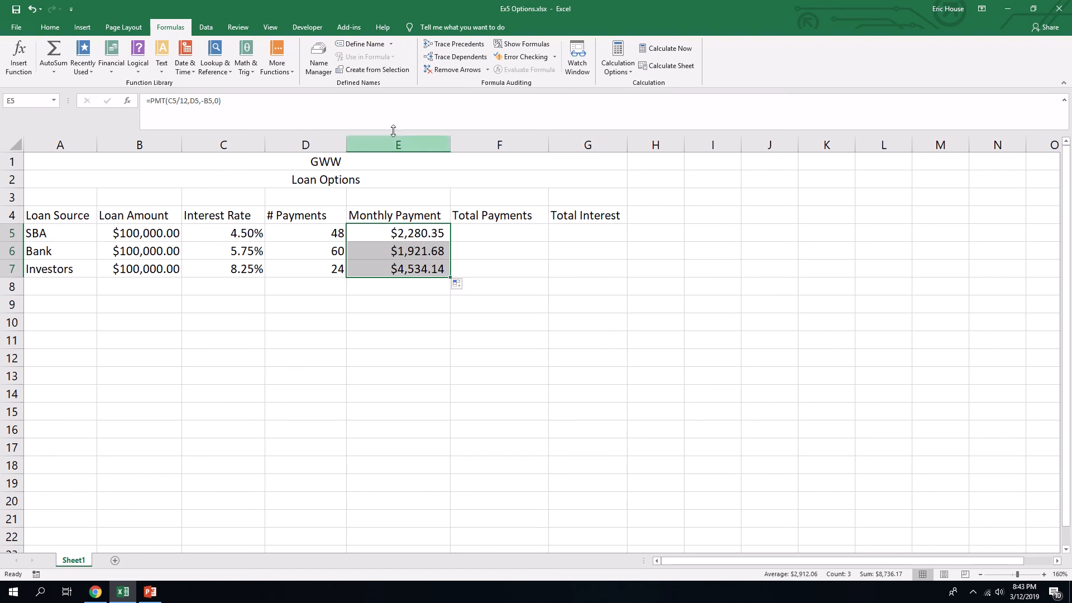
click(366, 45)
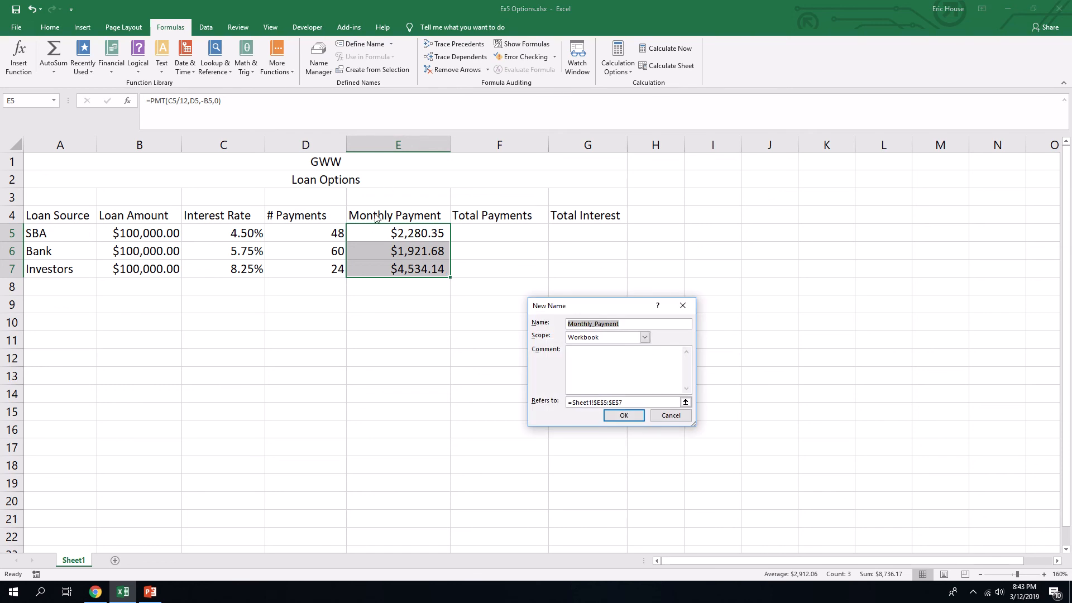
click(645, 337)
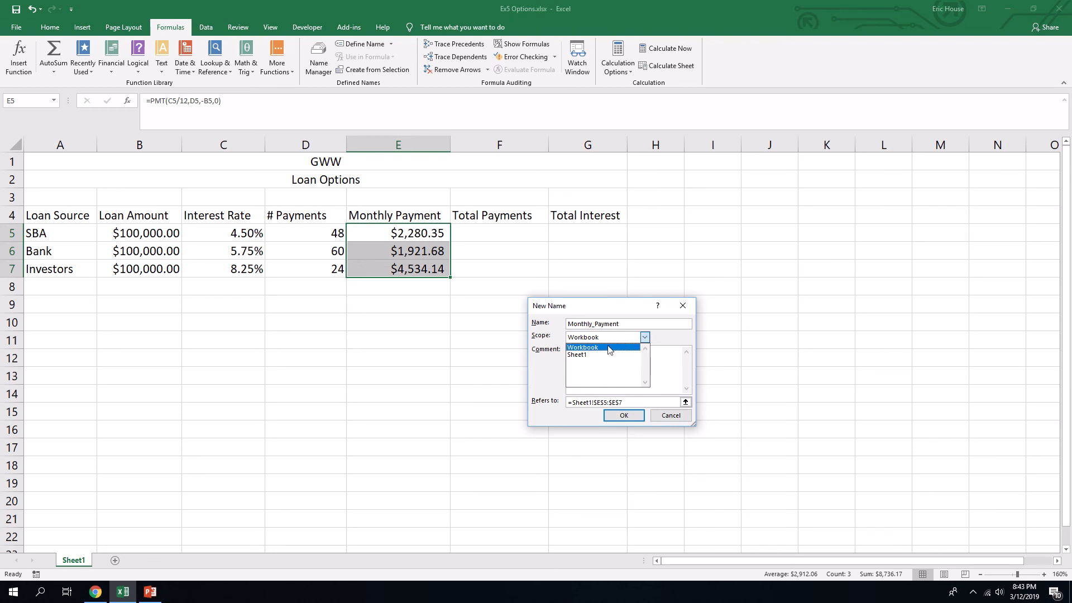
click(586, 355)
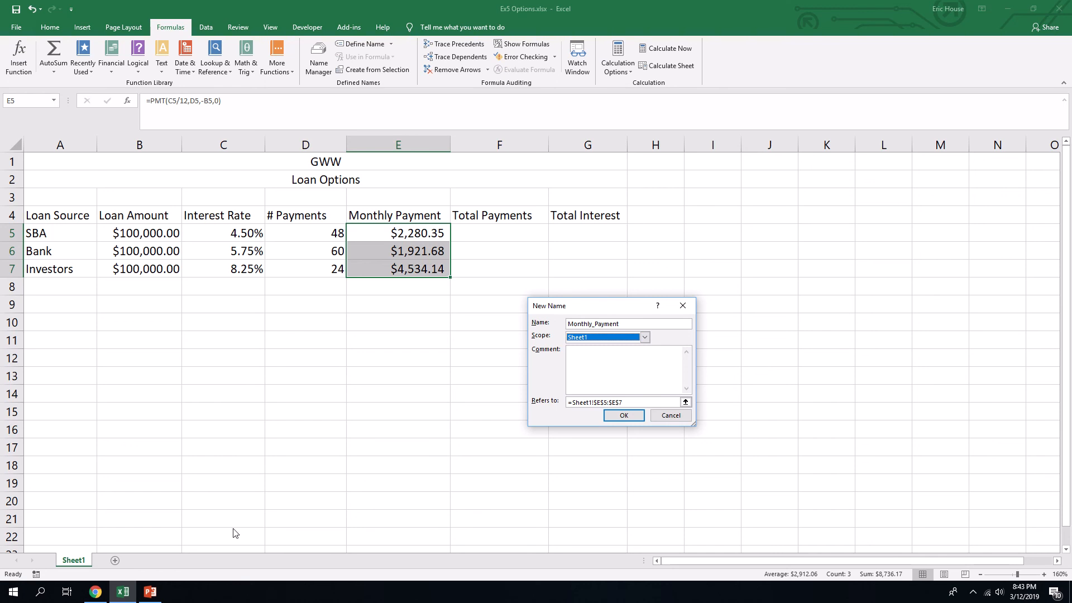
click(624, 417)
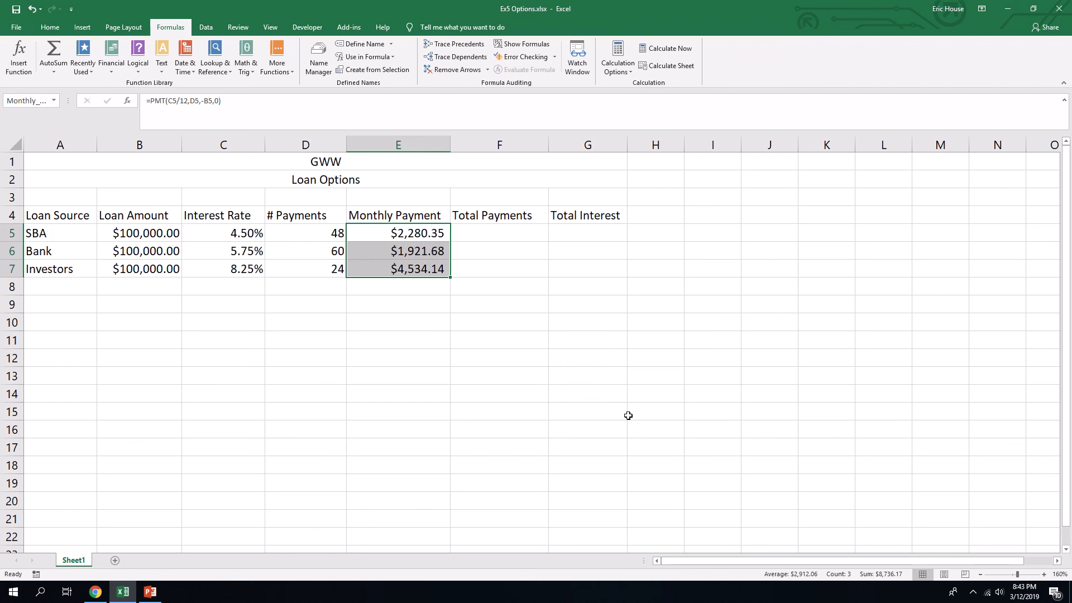
- Rename the worksheet Sheet1 as Loan Summary
right_click(67, 574)
right_click(66, 559)
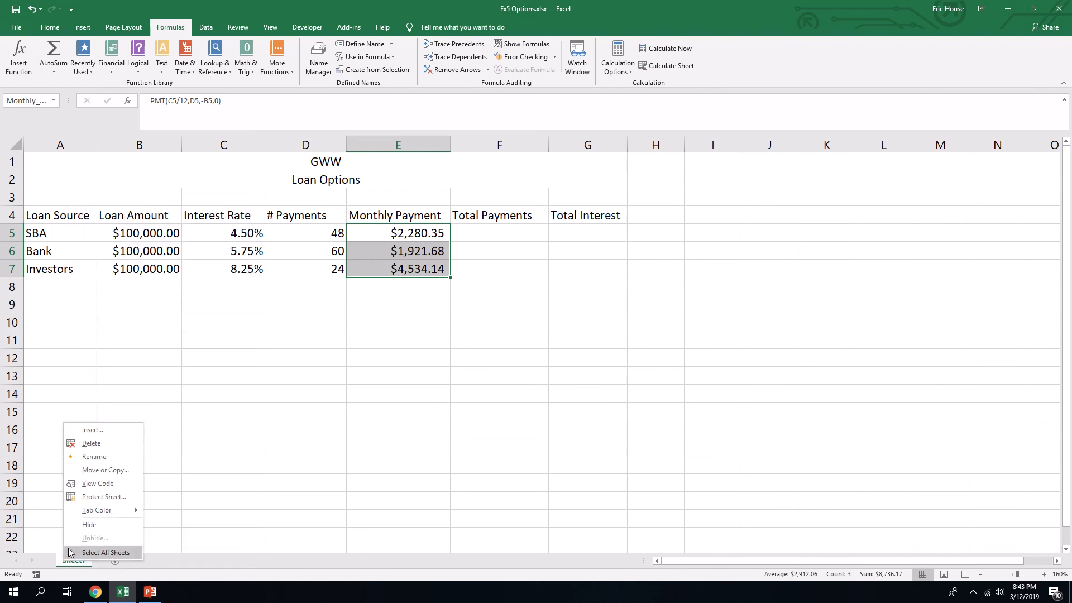
click(98, 458)
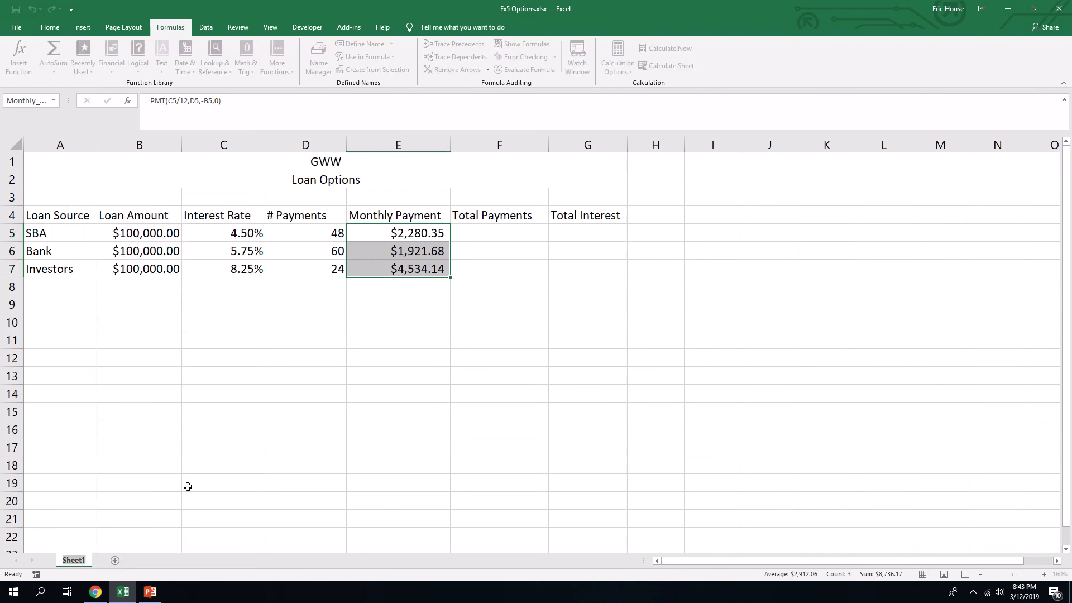
text(Loan Summary)
key(Return)
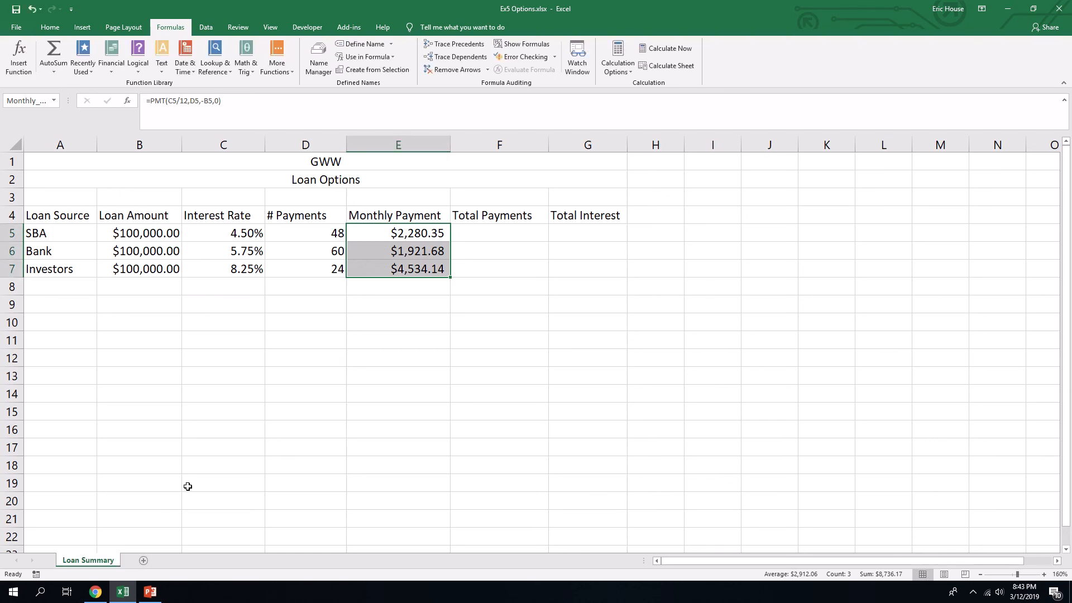
click(393, 58)
click(393, 57)
- Define the name Payments for the payment counts in D5 through D7, with its scope set to Loan Summary
click(298, 235)
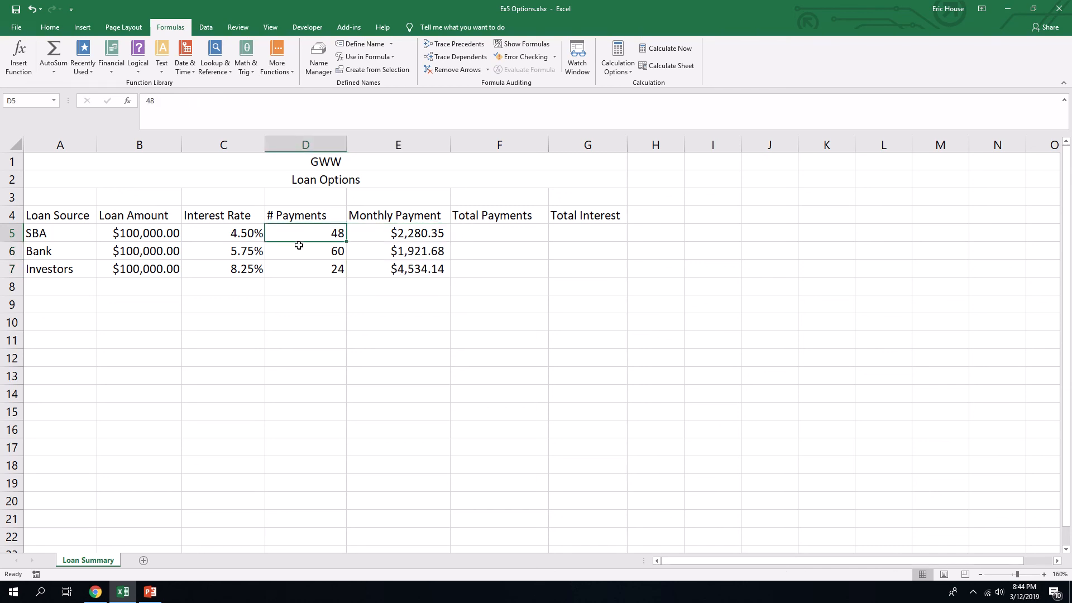
drag(299, 246, 300, 271)
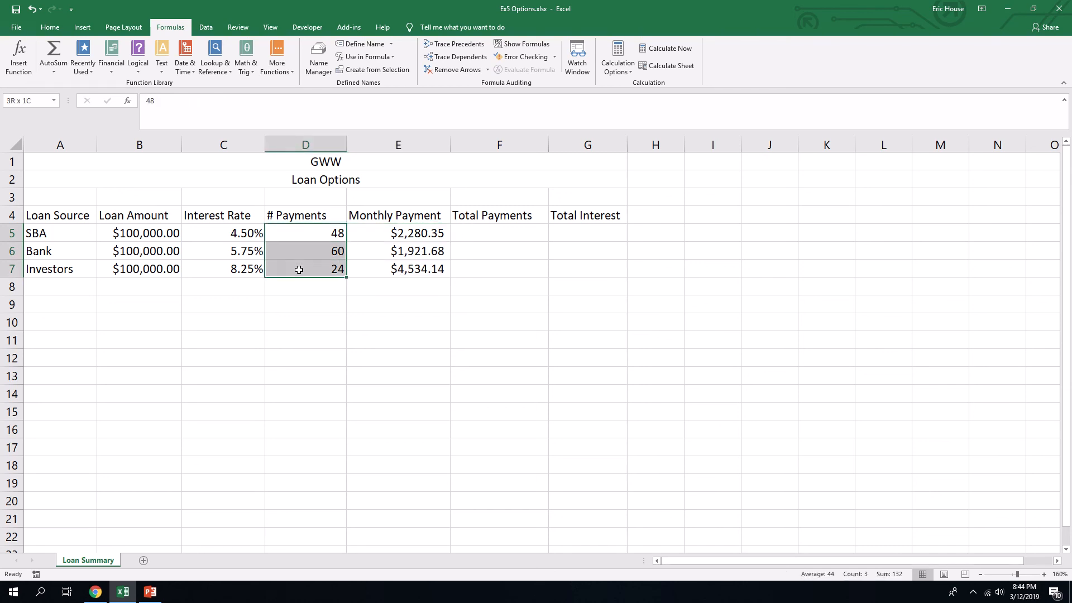
click(371, 43)
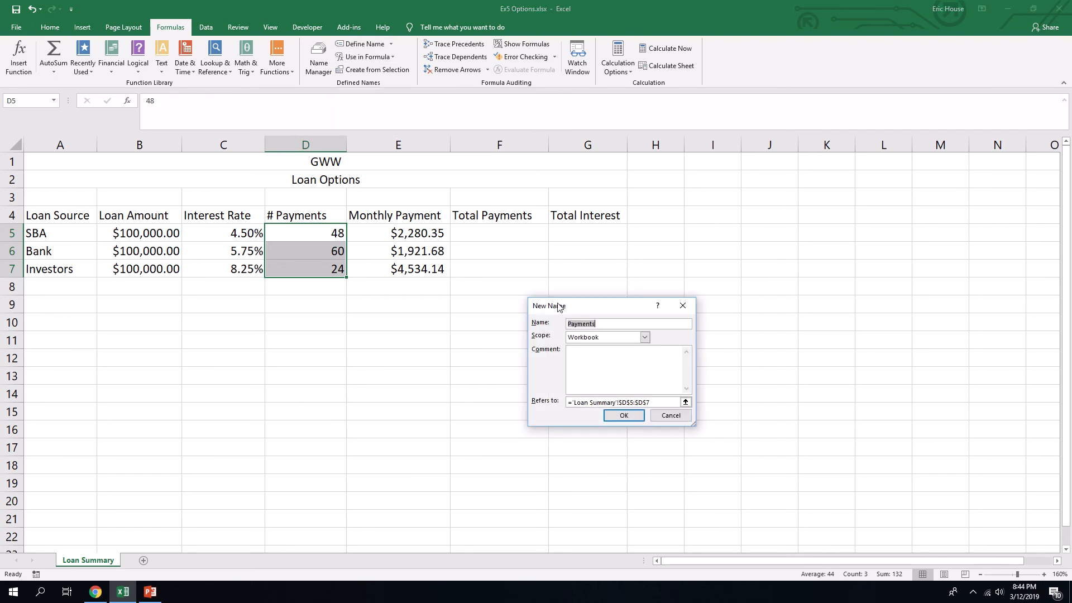
click(645, 338)
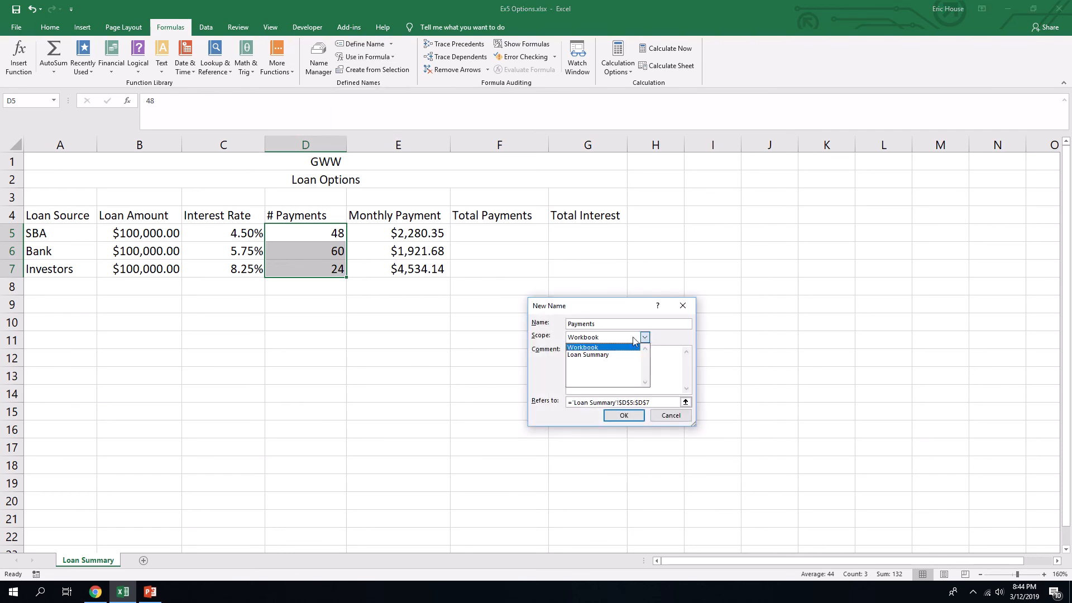
click(604, 355)
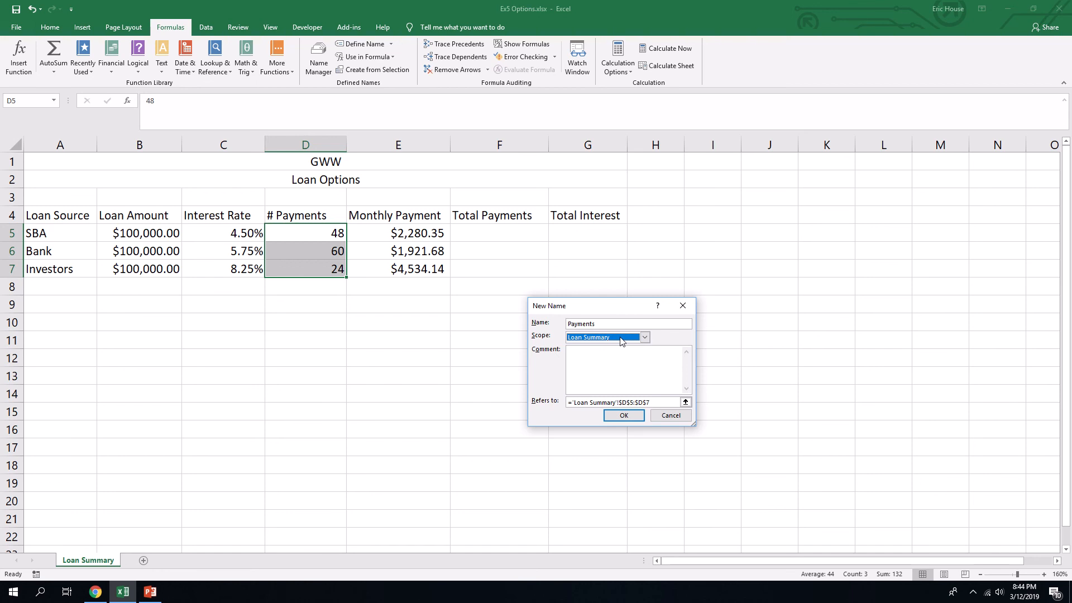
click(622, 414)
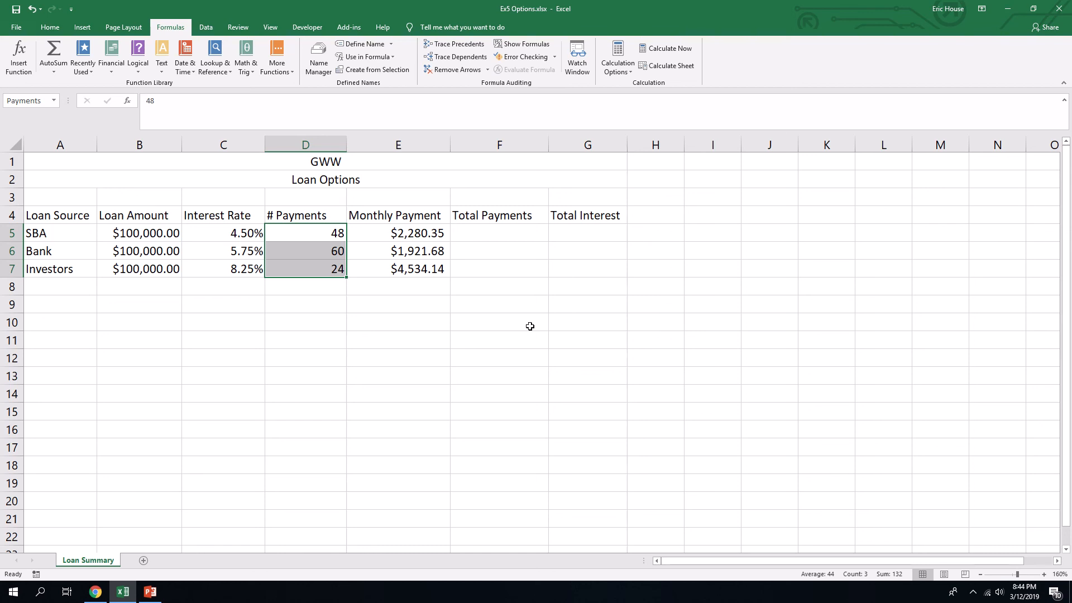
- Enter the formula =Monthly_Payment*Payments in F5 as the SBA total payments, using the defined names
click(492, 231)
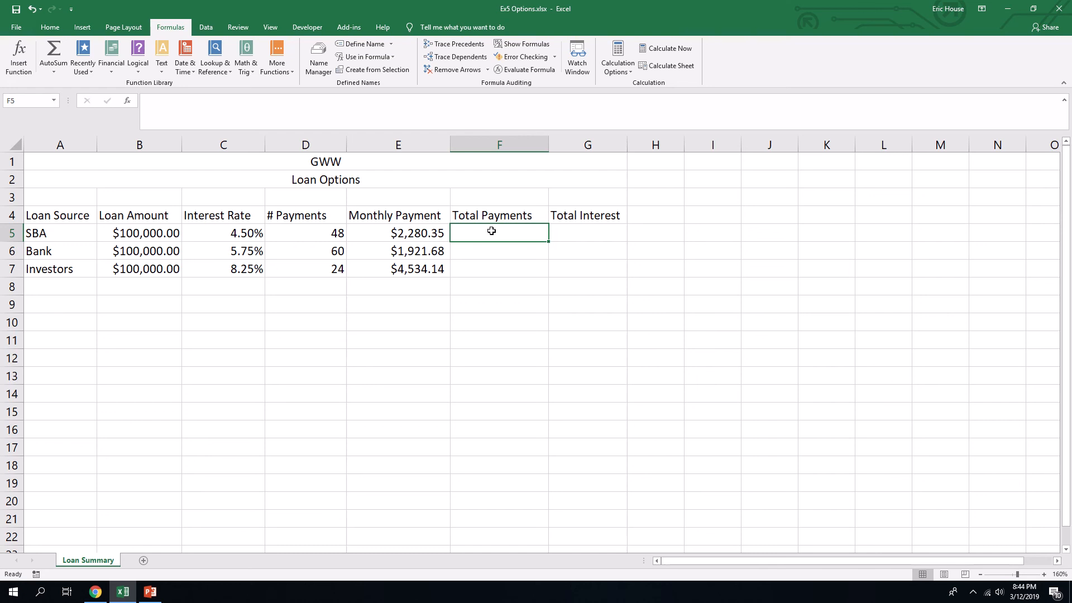
text(=)
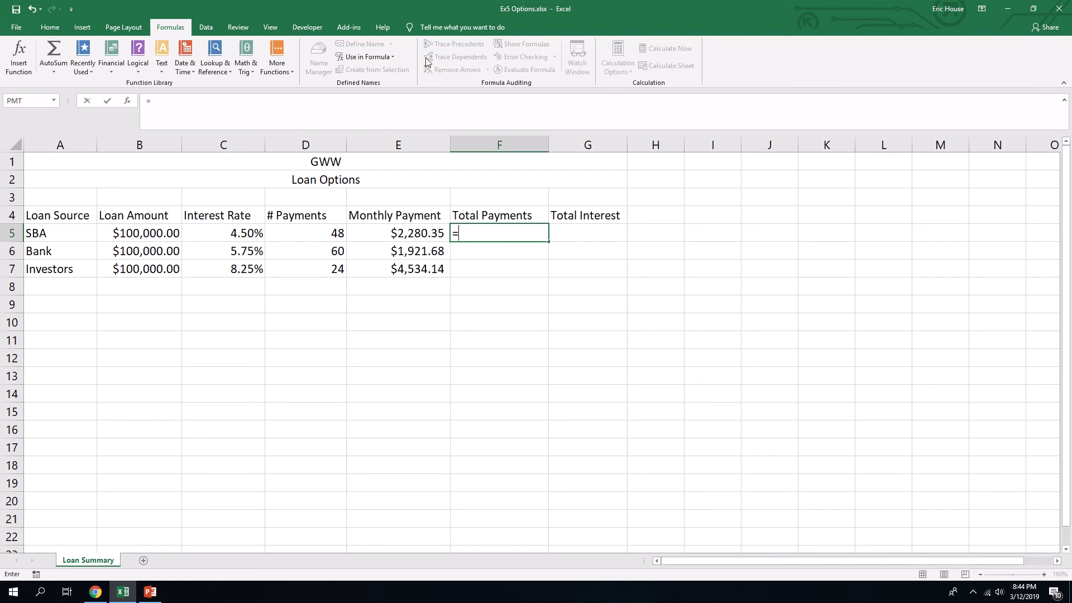
click(394, 58)
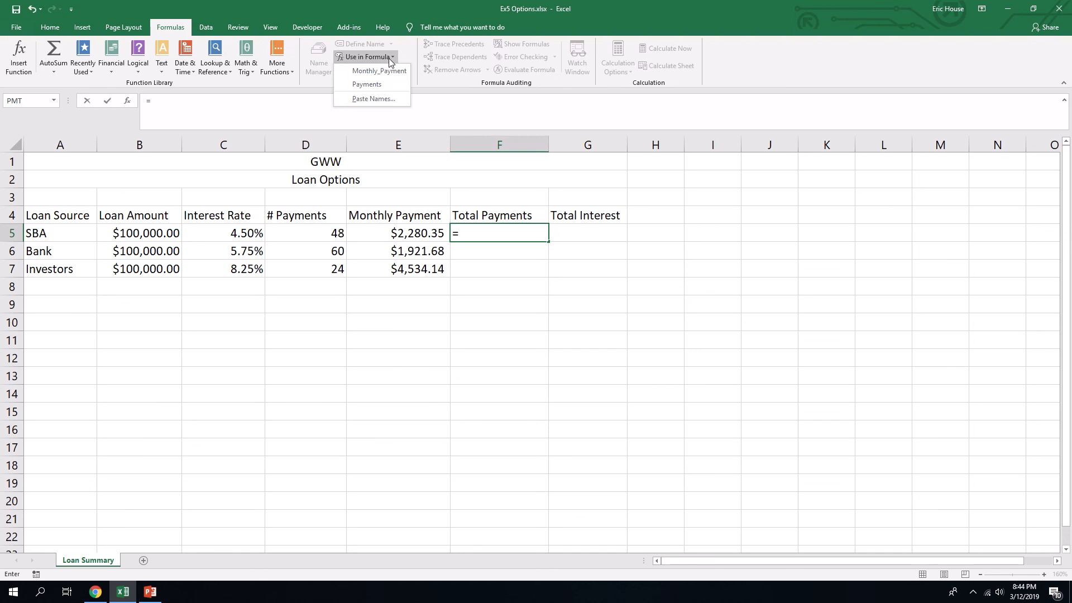
click(388, 69)
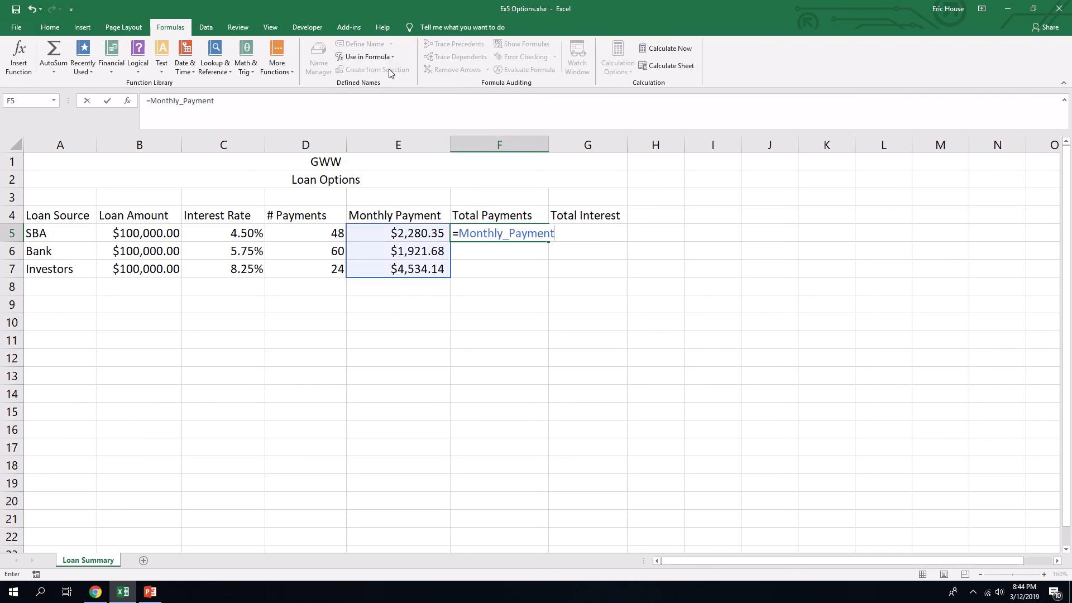
text(*)
click(390, 62)
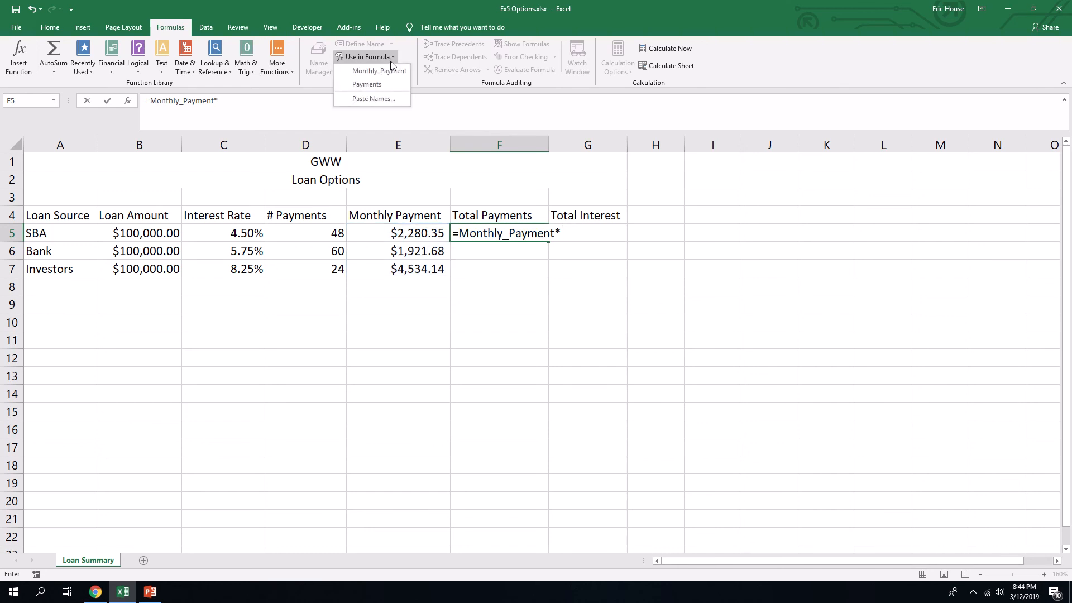
click(383, 84)
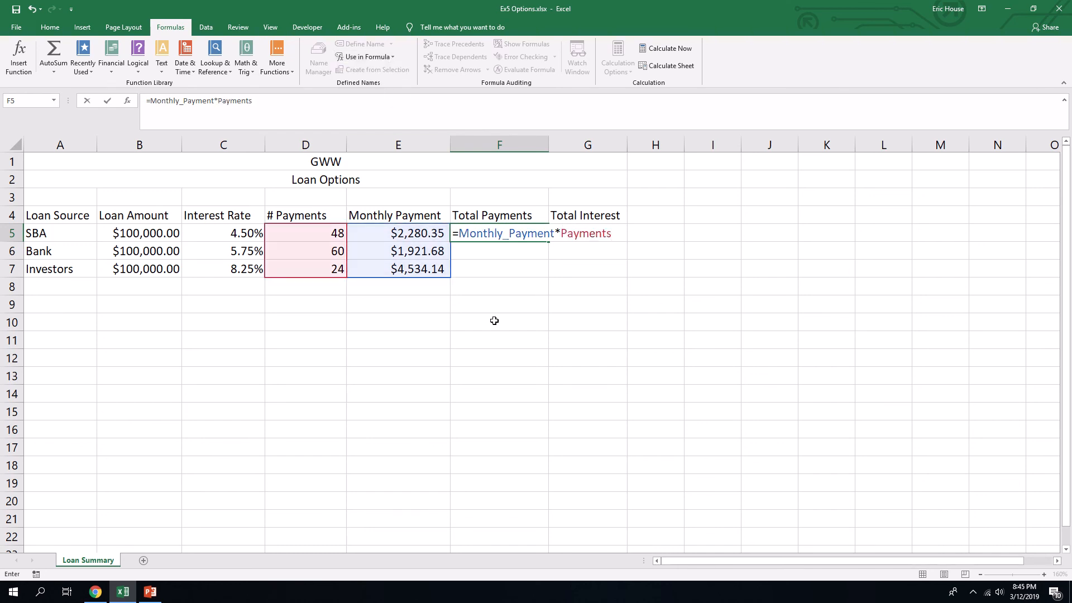
key(Return)
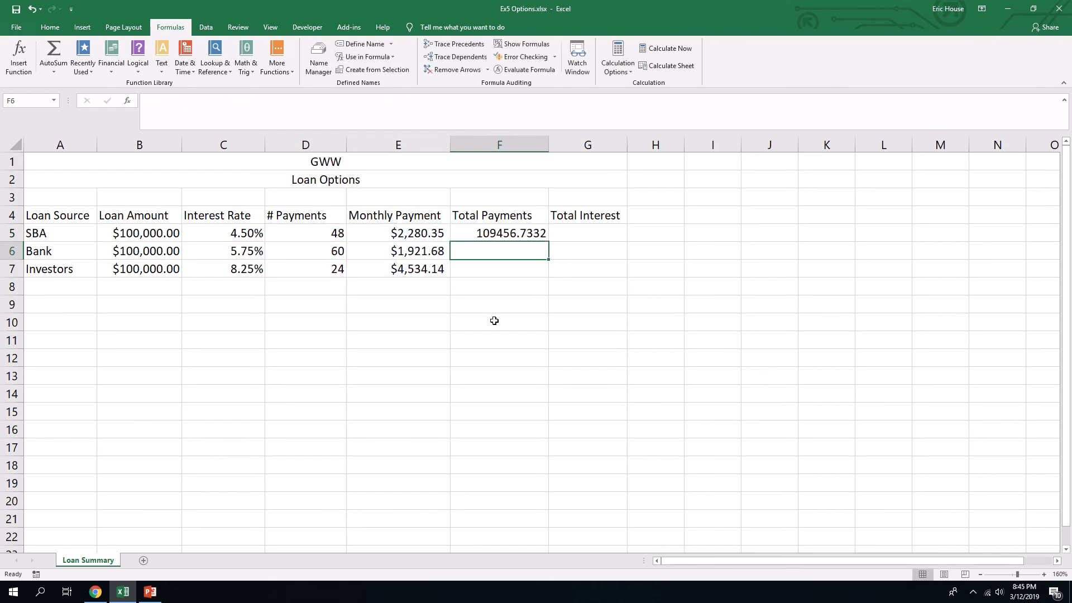
- Fill the total payments formula from F5 down through F7 and format those cells as Currency
click(510, 233)
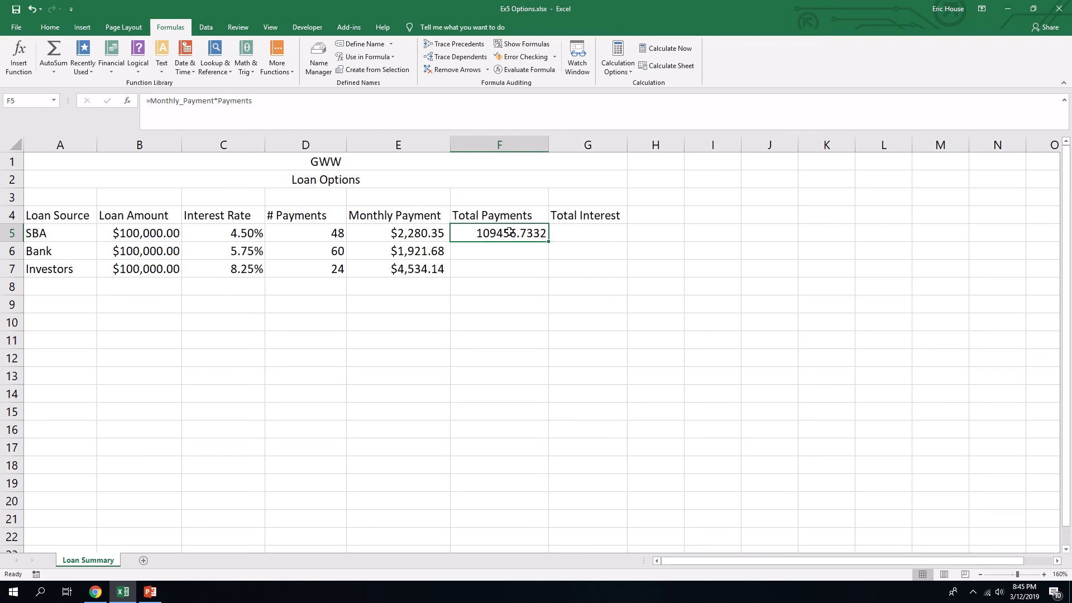
drag(546, 246, 541, 273)
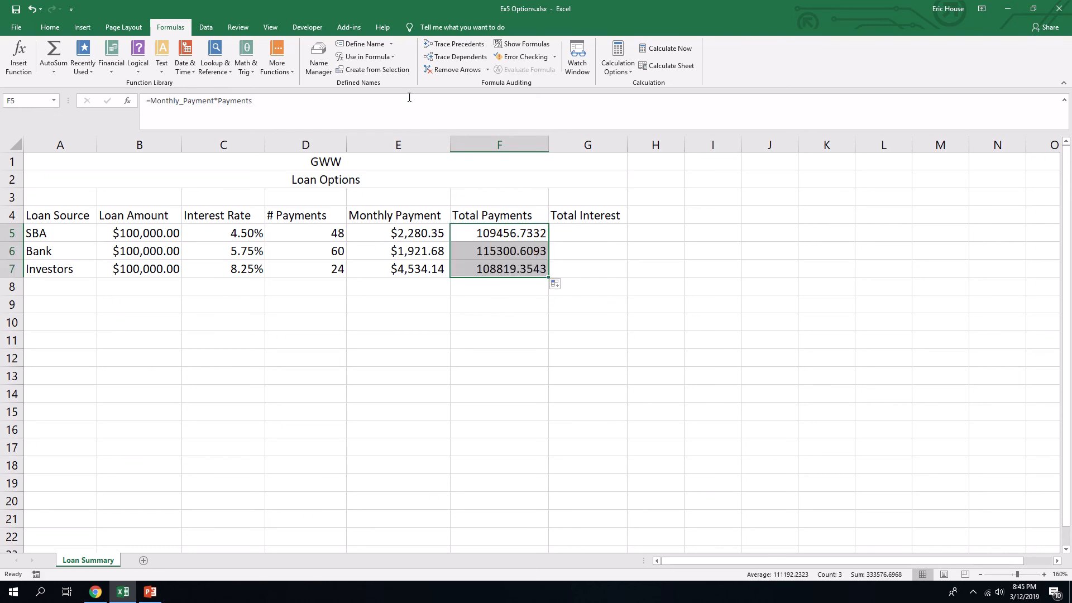
click(55, 27)
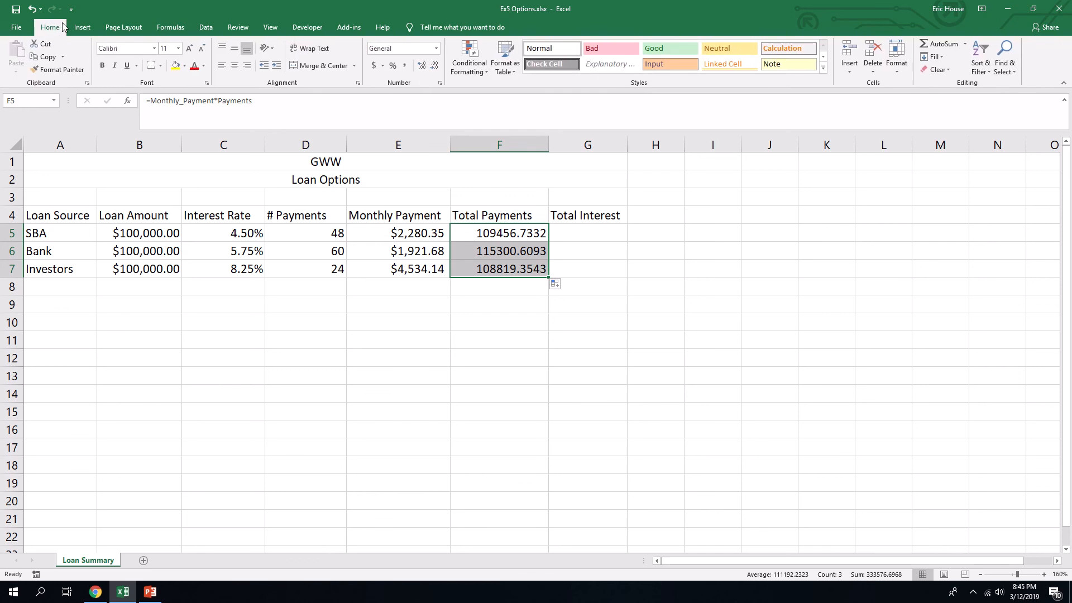
click(435, 51)
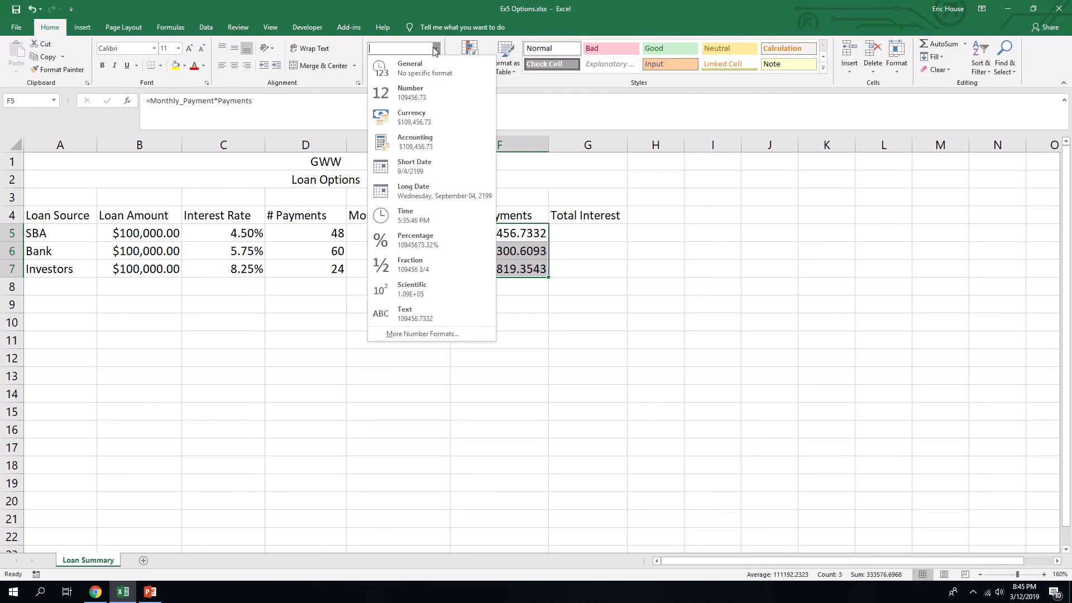
click(408, 109)
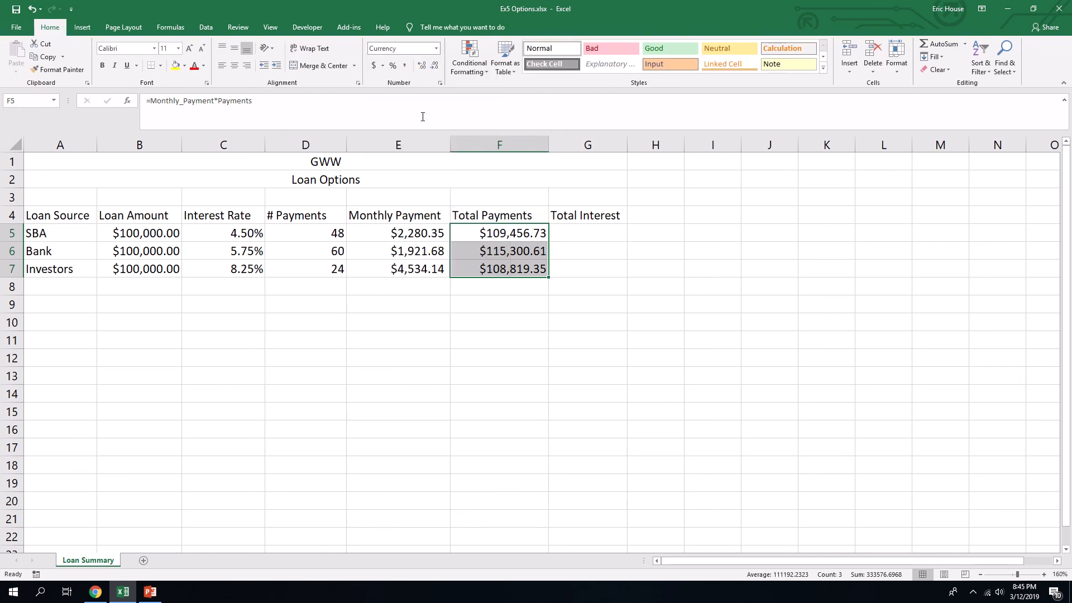
- Define the name Loan_Amount for the loan amounts in B5 through B7, with its scope set to Loan Summary
click(607, 234)
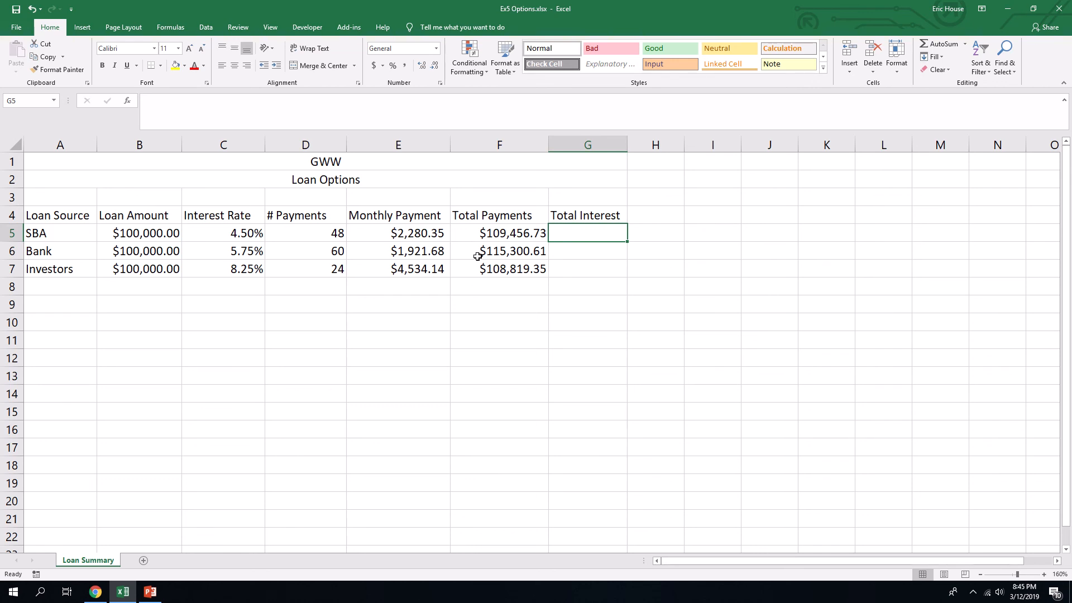
drag(162, 232, 161, 268)
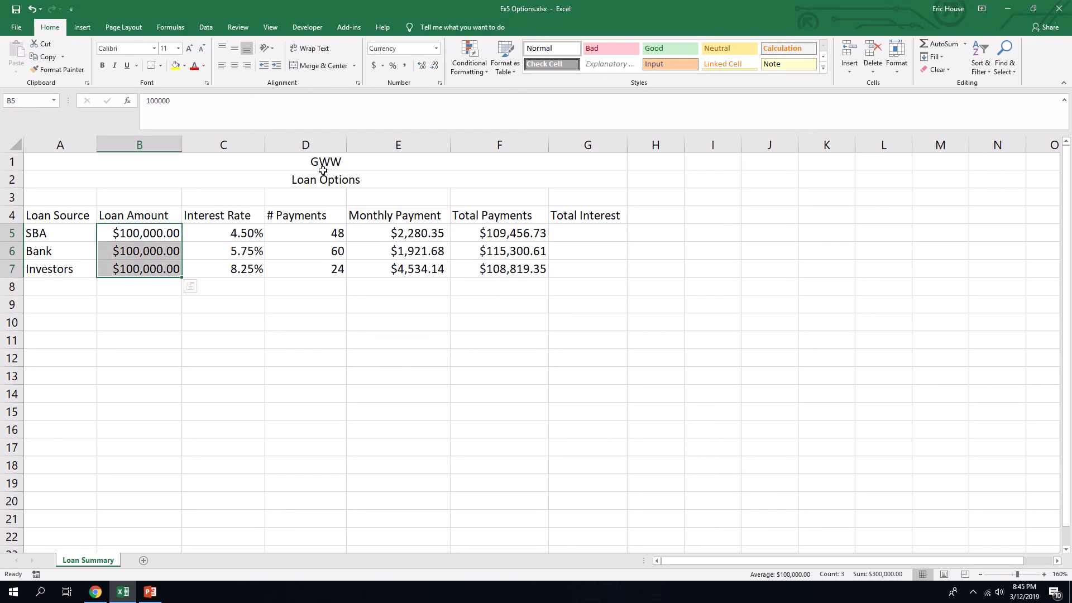
click(176, 30)
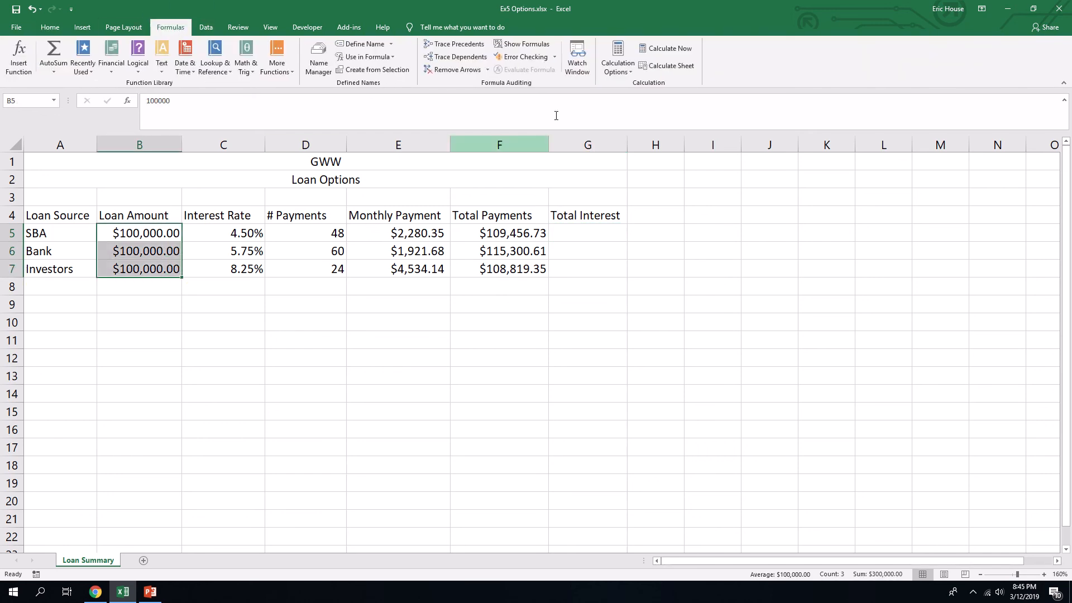
click(379, 44)
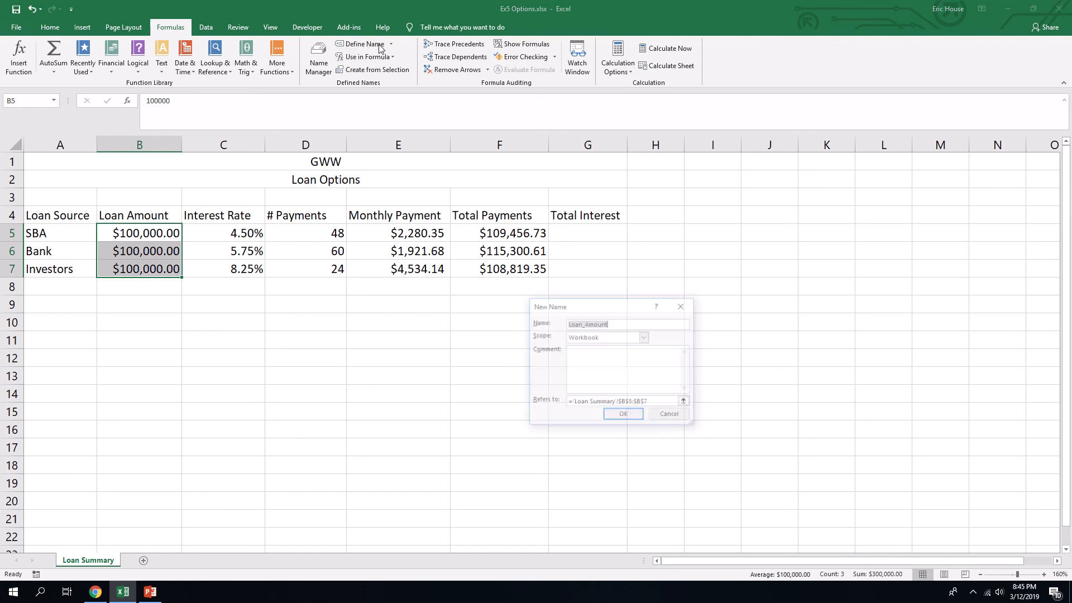
click(593, 338)
click(592, 355)
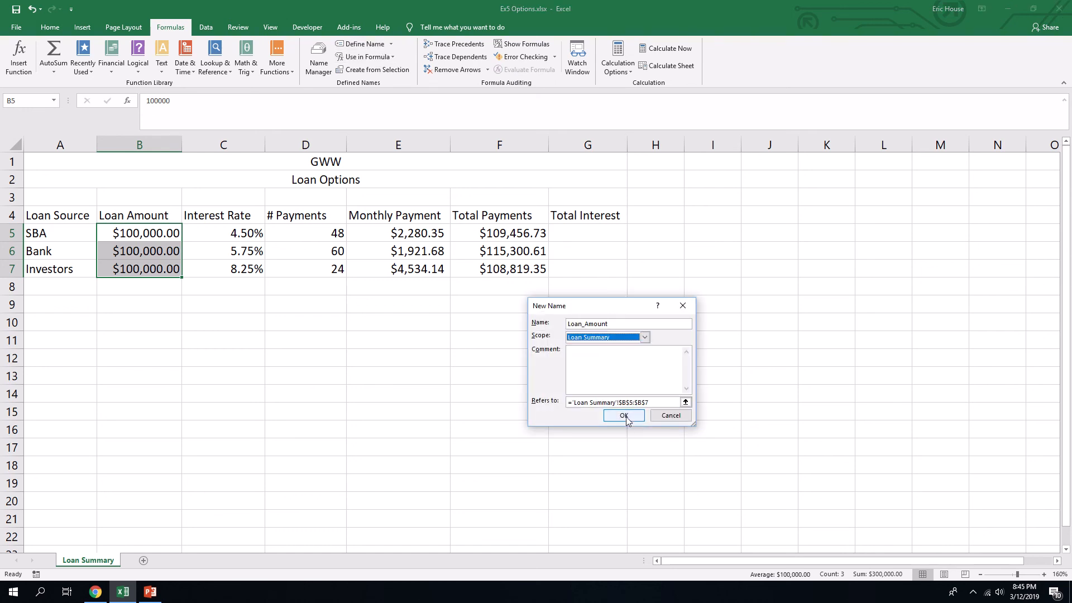
click(625, 420)
click(577, 229)
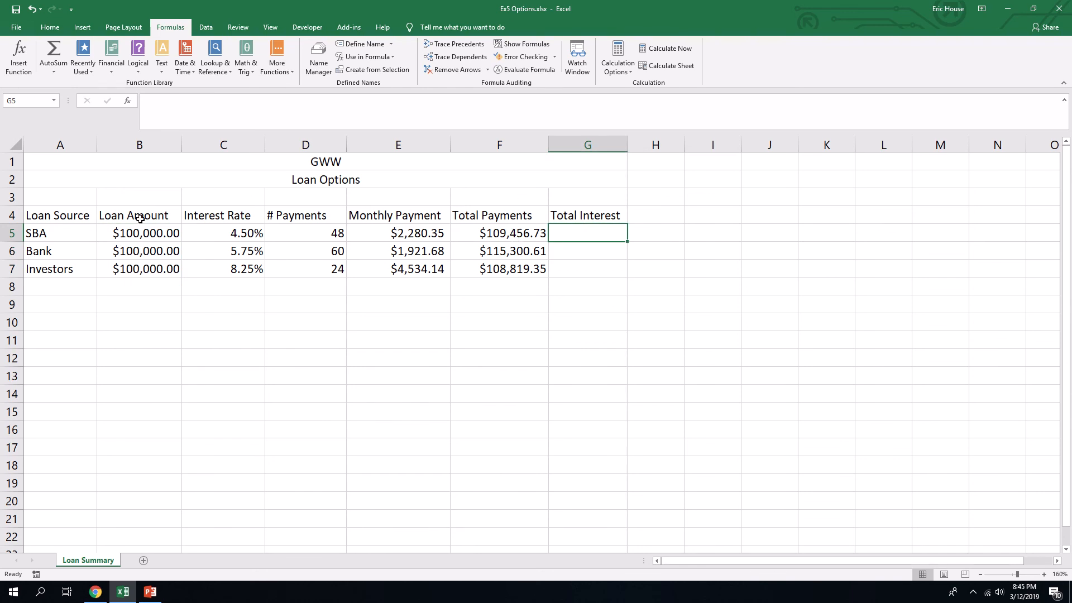
text(=)
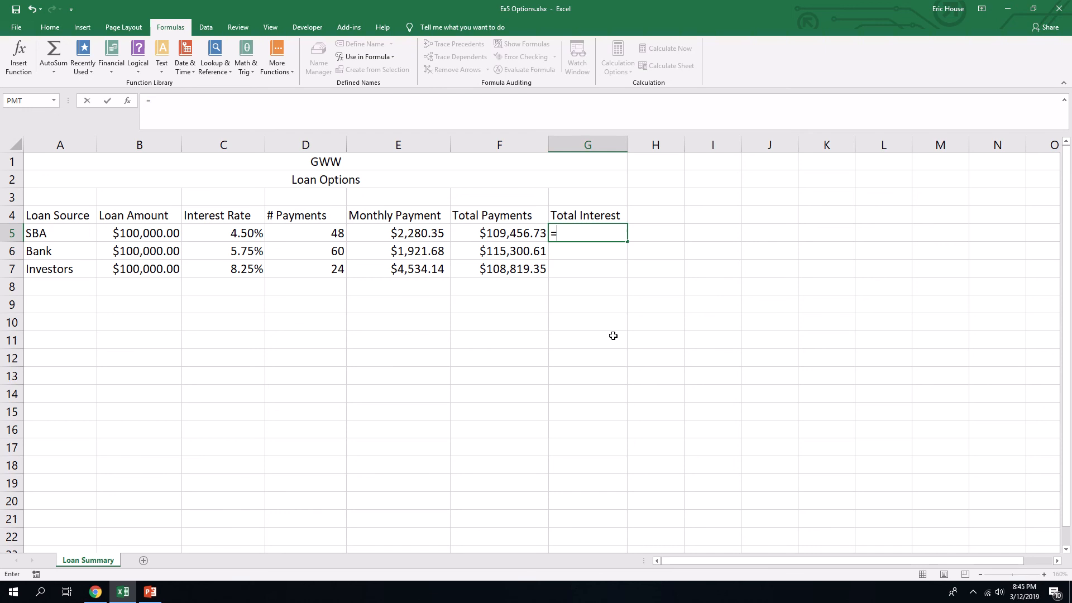
click(385, 57)
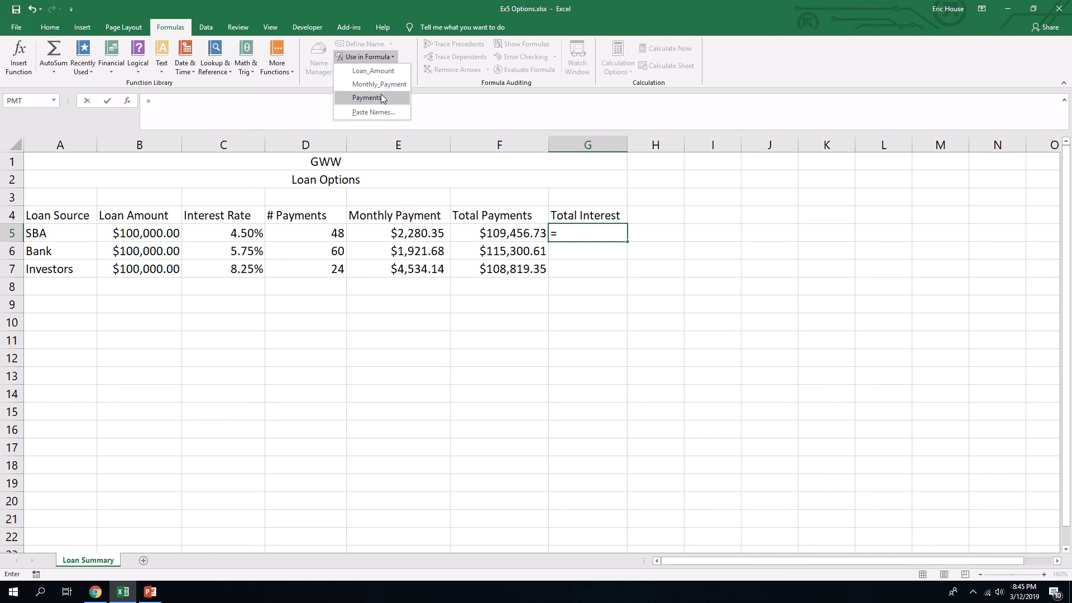
mouse_move(456, 2)
click(460, 24)
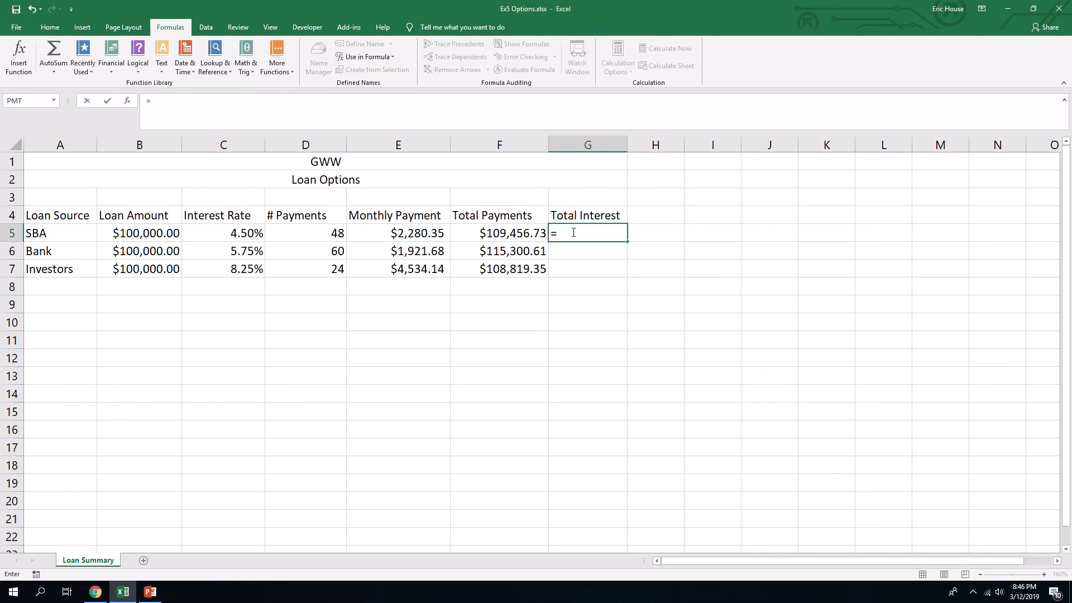
key(Escape)
click(496, 308)
- Define the name Total_Payments for the totals in F5 through F7, with its scope set to Loan Summary
drag(503, 234, 504, 270)
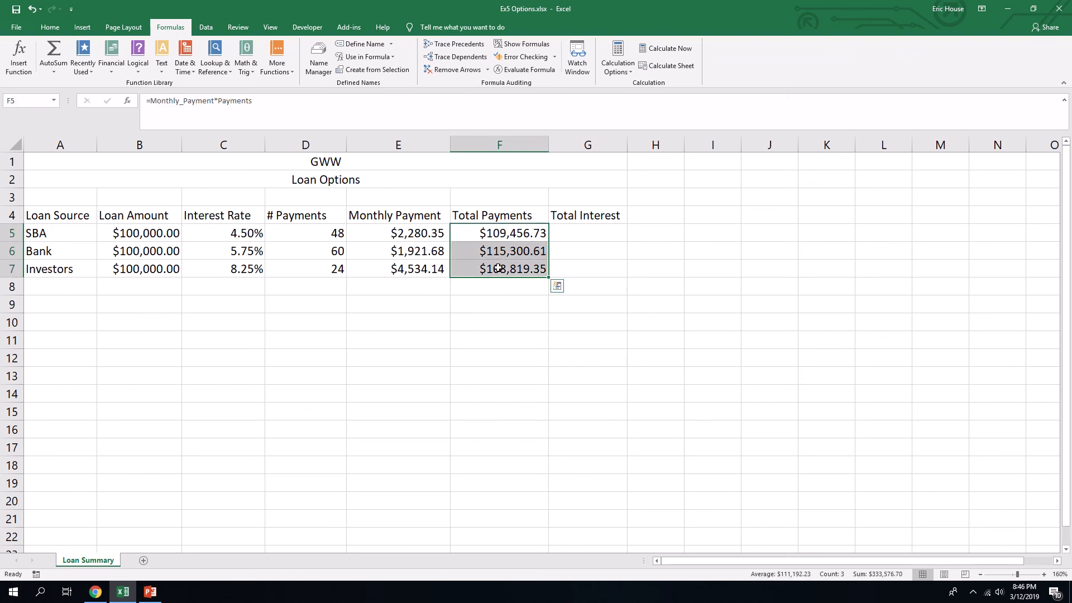
click(374, 45)
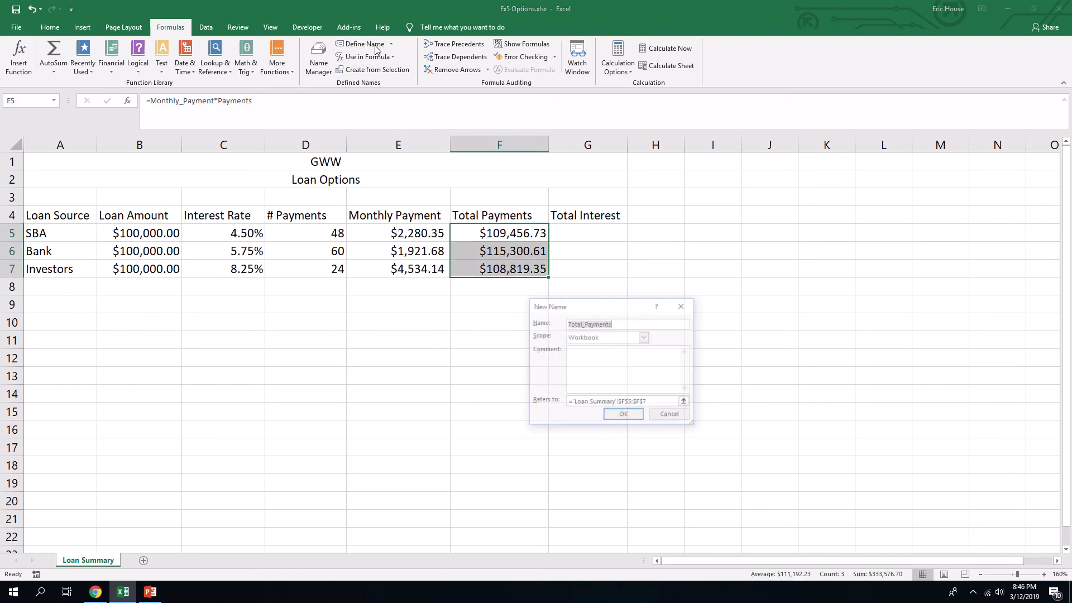
click(634, 339)
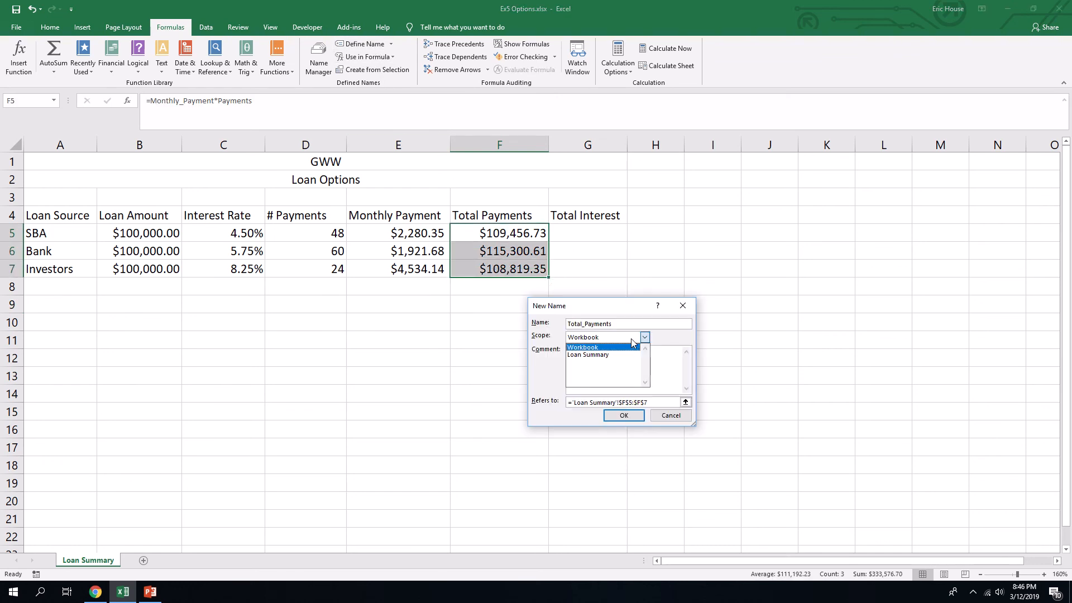
click(598, 355)
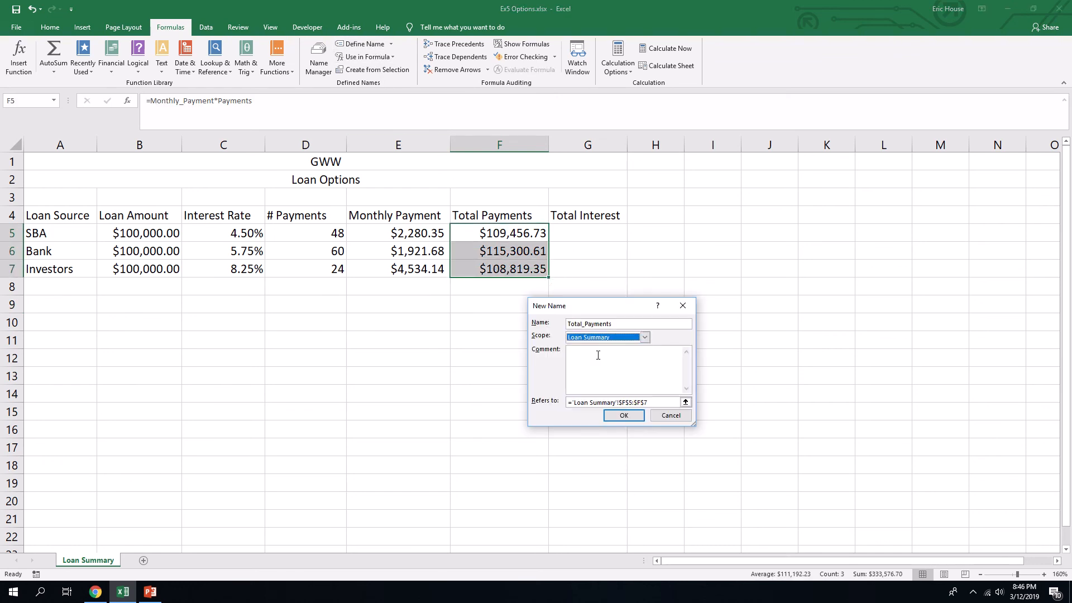
click(623, 420)
- Enter the formula =Total_Payments-Loan_Amount in G5 as the SBA total interest, using the defined names
click(580, 238)
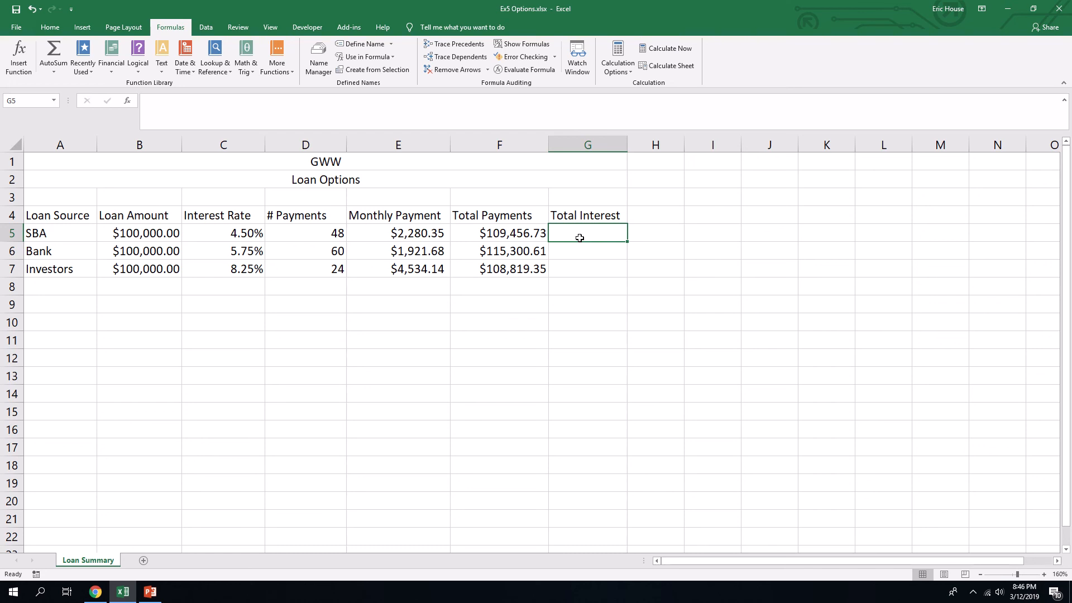
text(=)
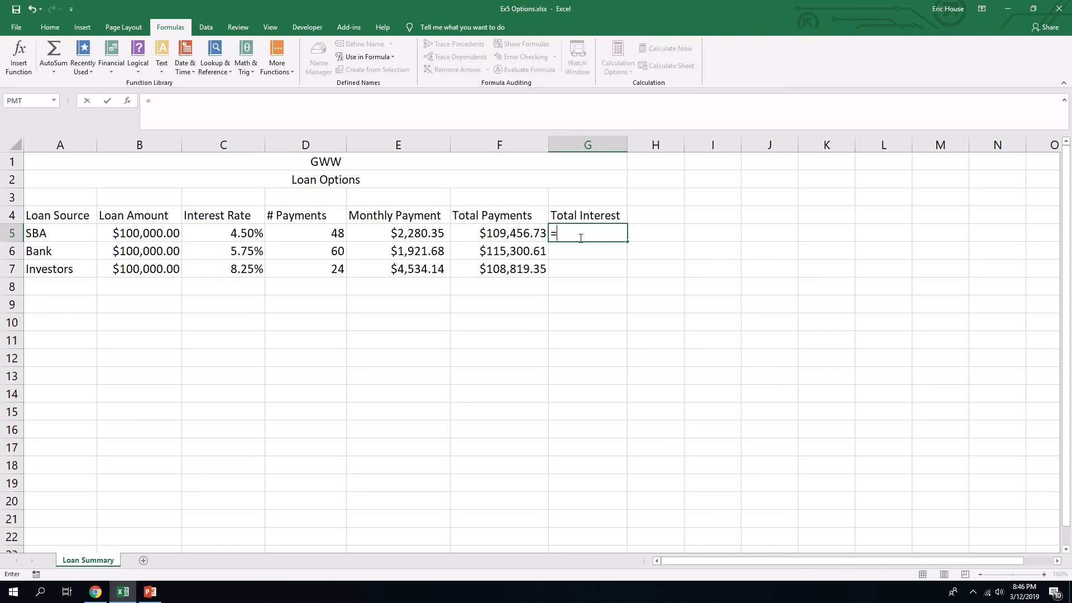
click(394, 58)
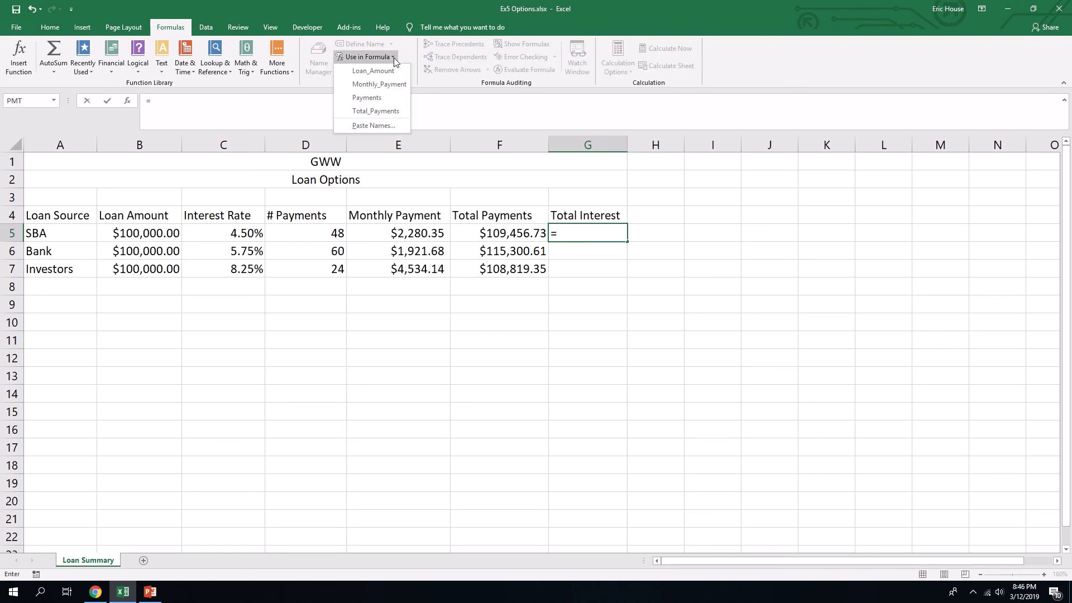
click(386, 111)
text(-)
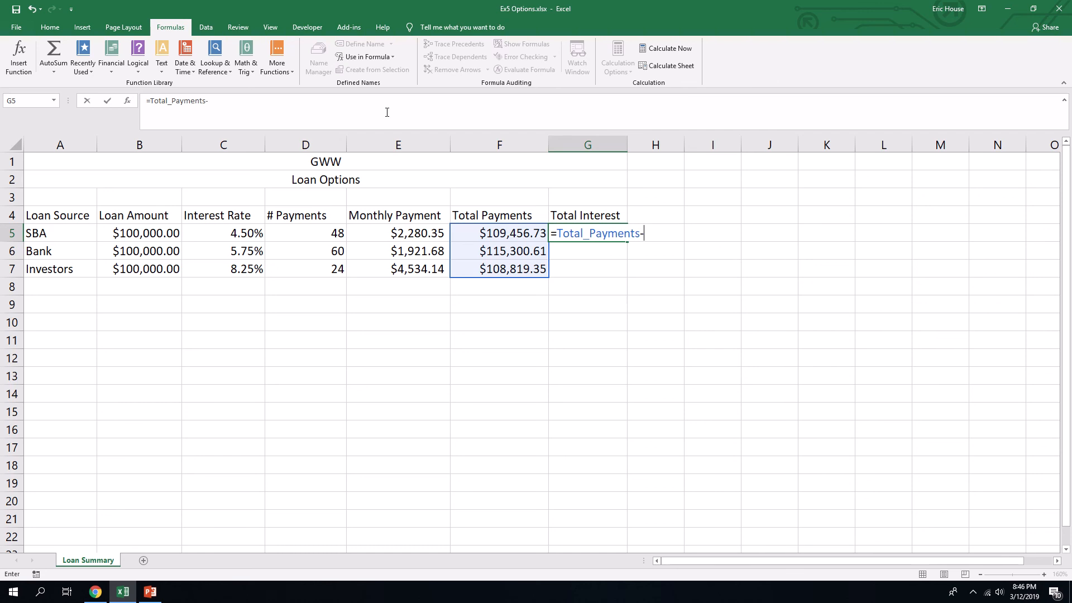
click(391, 58)
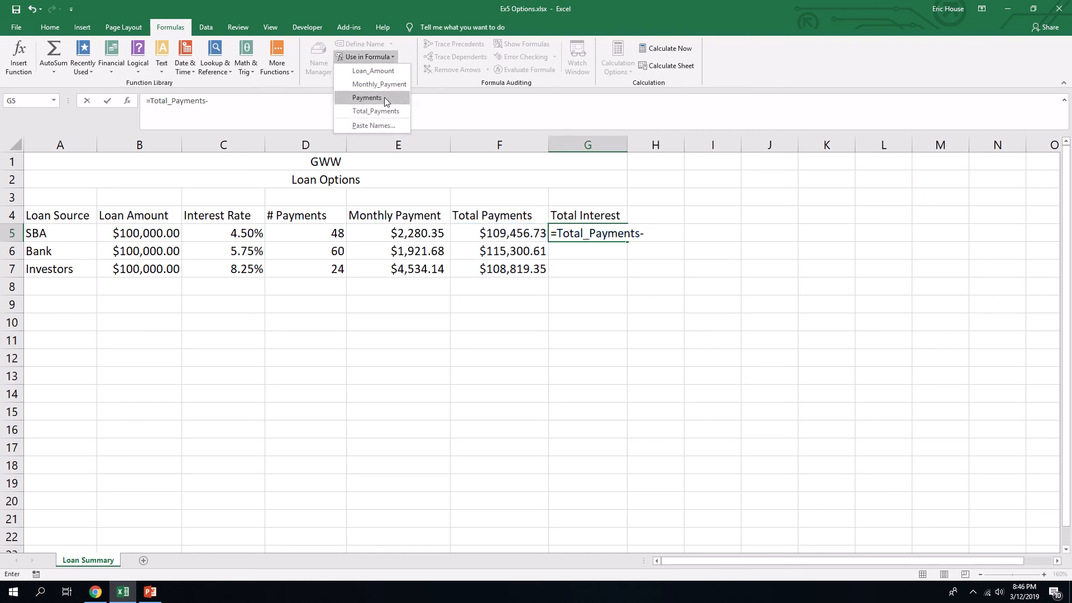
click(373, 70)
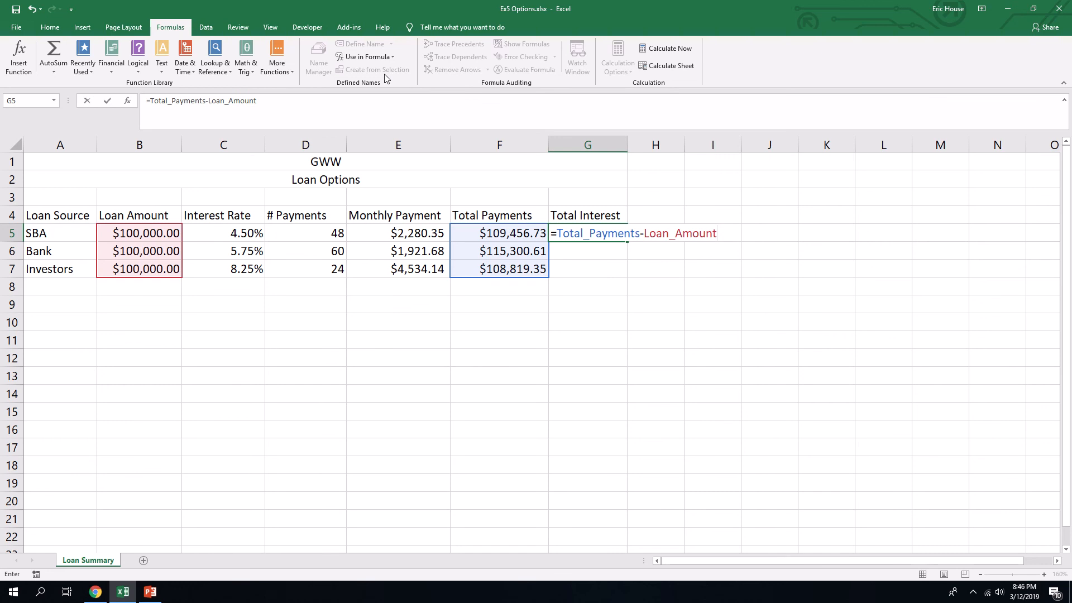
key(ctrl+Return)
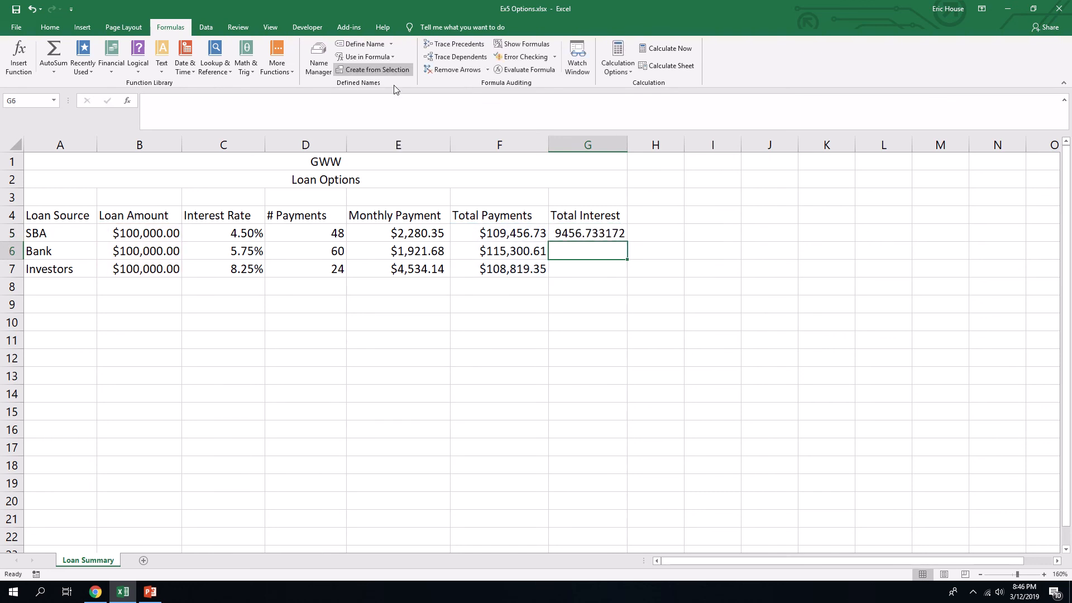
- Fill the total interest formula from G5 down through G7 and format those cells as Currency
drag(628, 241, 630, 277)
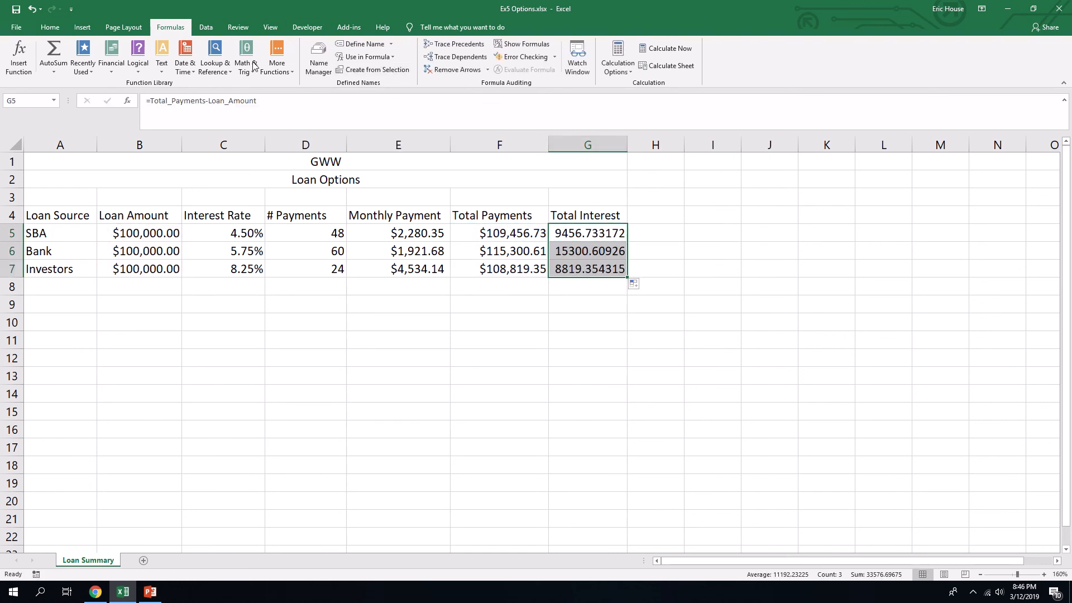
click(51, 27)
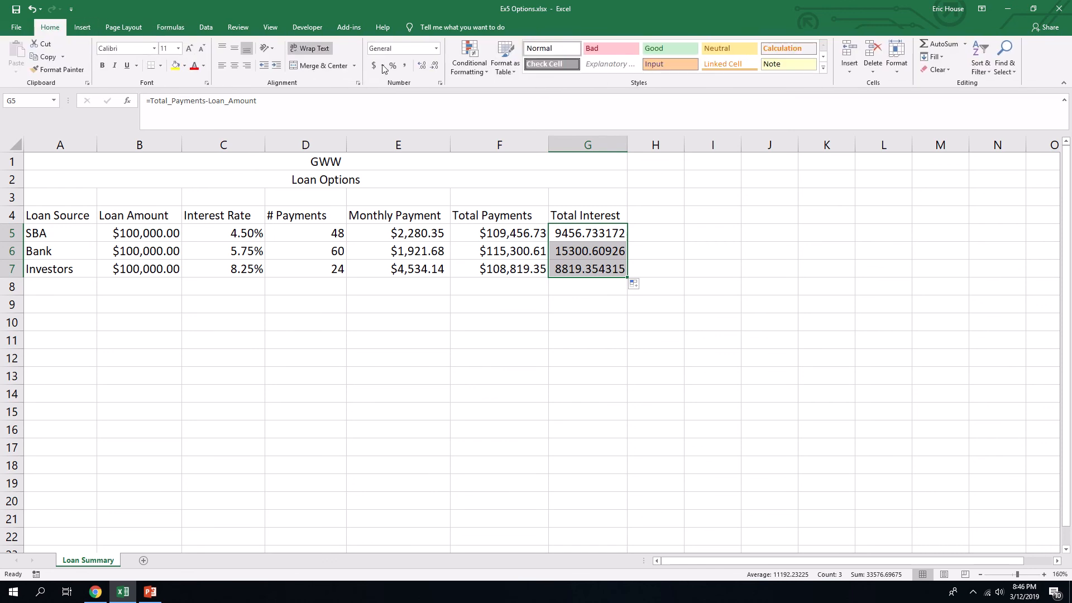
click(435, 48)
click(413, 118)
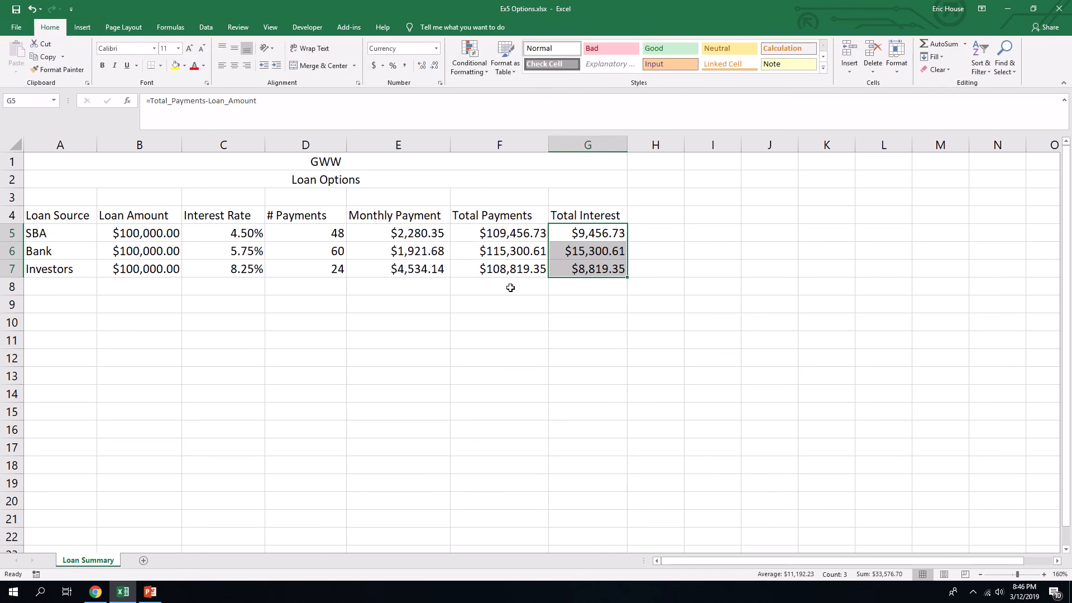
click(505, 283)
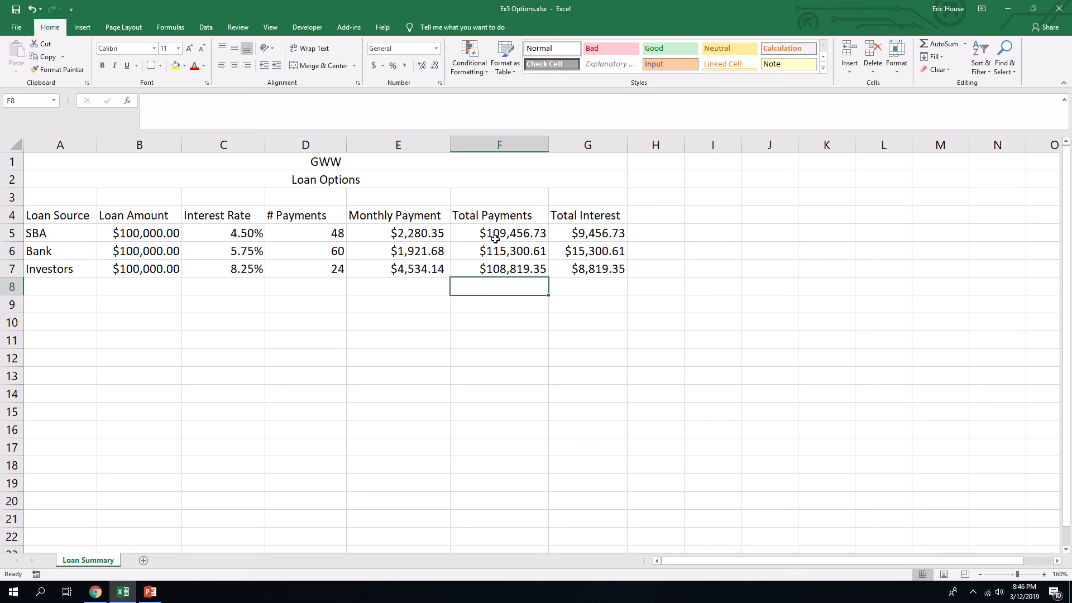
click(226, 306)
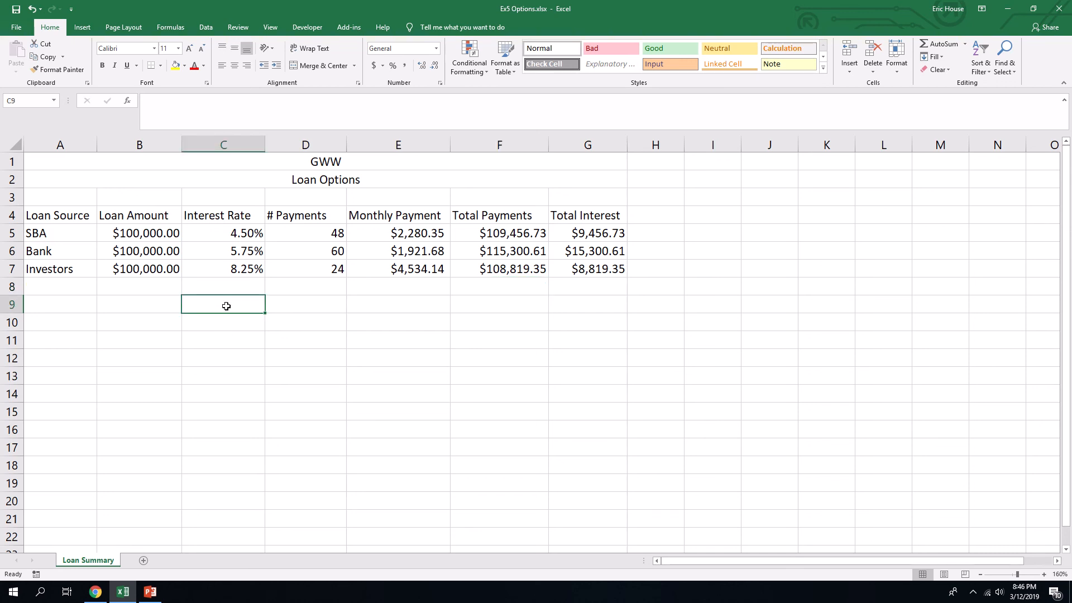